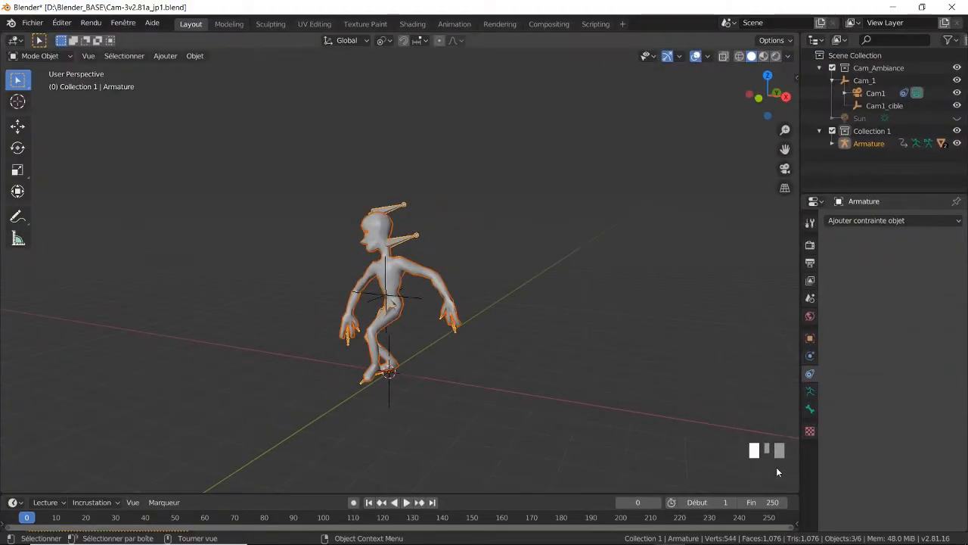
left_click_drag(795, 488, 717, 466)
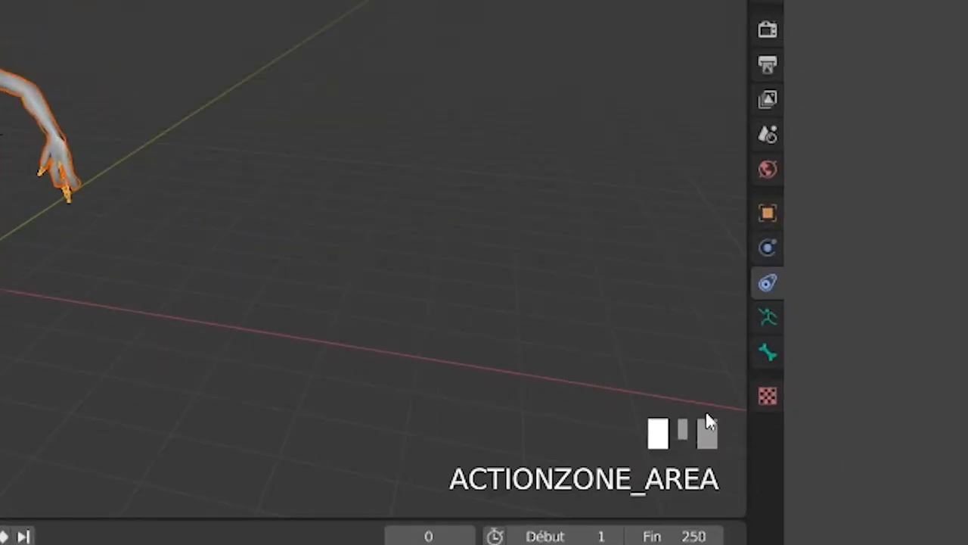
left_click(742, 512)
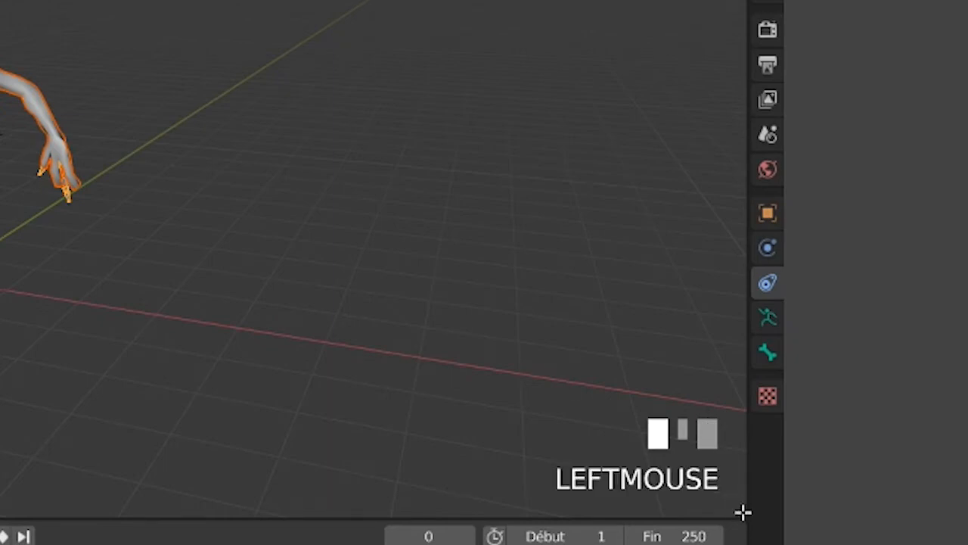
left_click_drag(743, 512, 0, 439)
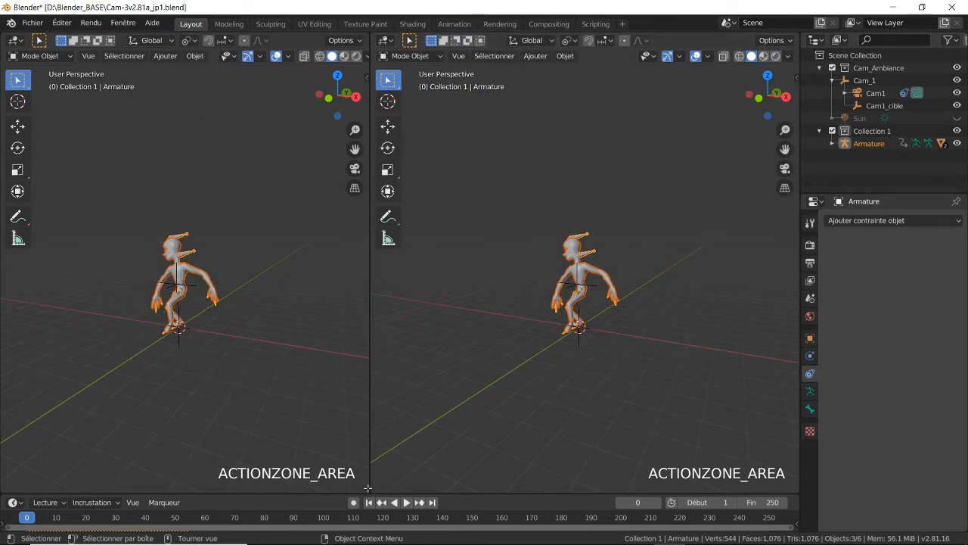
left_click_drag(383, 472, 548, 405)
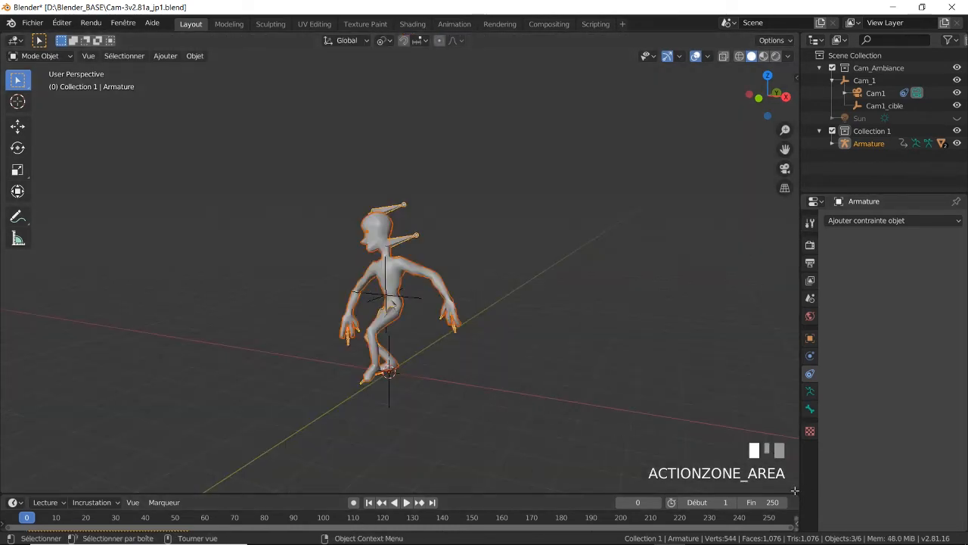
- Split the 3D viewport into two side-by-side views and show the character in wireframe, enlarged, in the second one
left_click_drag(783, 463, 387, 480)
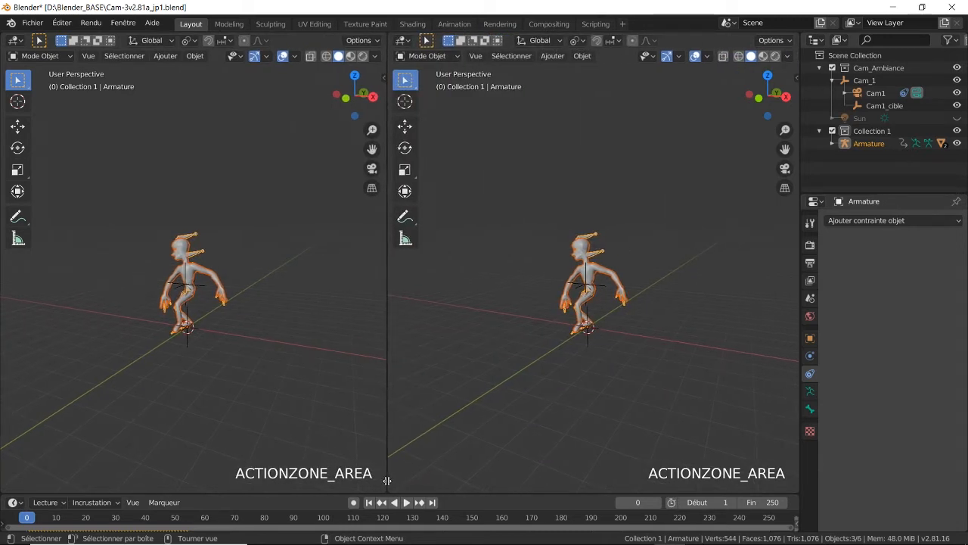
left_click(737, 56)
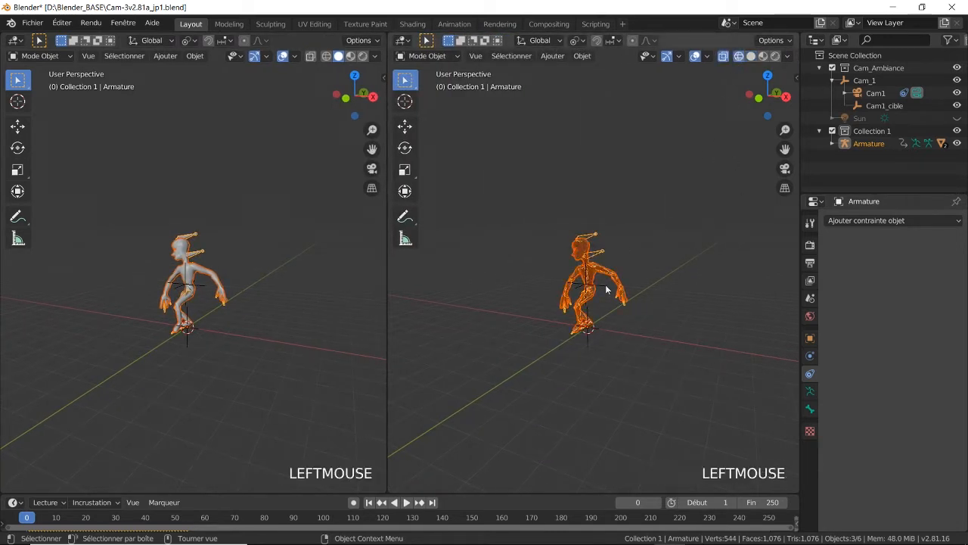
scroll(606, 289, "up", 4)
middle_click_drag(604, 283, 621, 305, "shift")
middle_click_drag(595, 349, 529, 360)
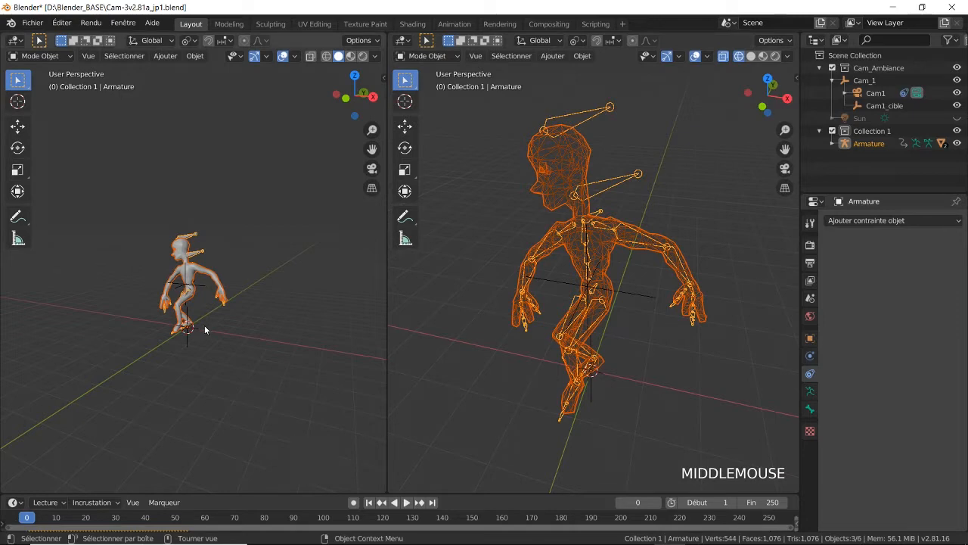
- Show the solid-shaded viewport through the camera (Caméra), framed on the character, and hide the bones (Os) overlay there
left_click(87, 56)
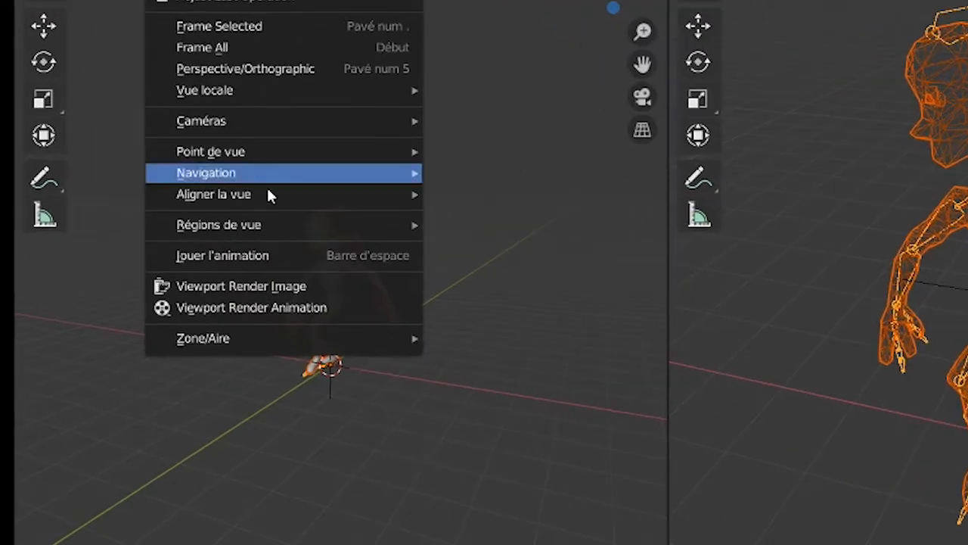
mouse_move(152, 201)
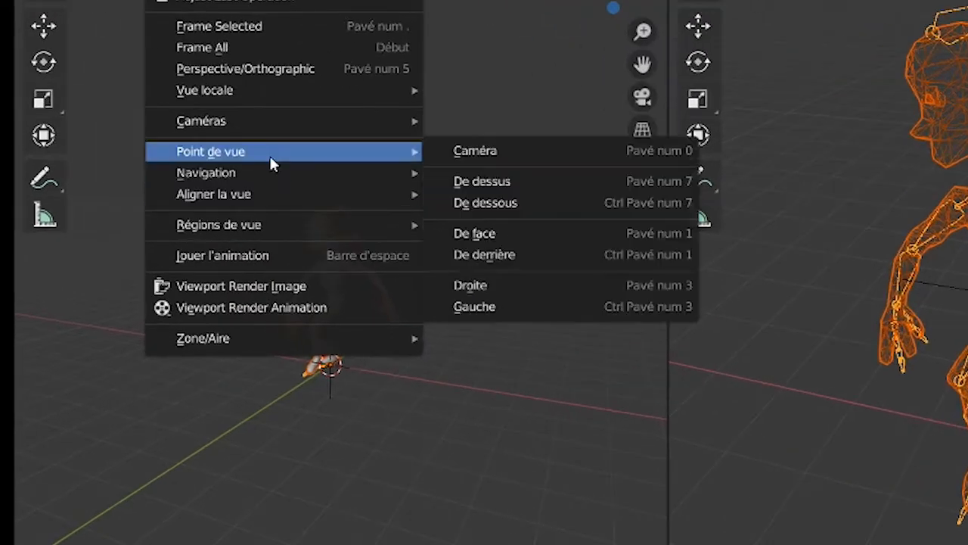
left_click(496, 151)
scroll(273, 175, "down", 2)
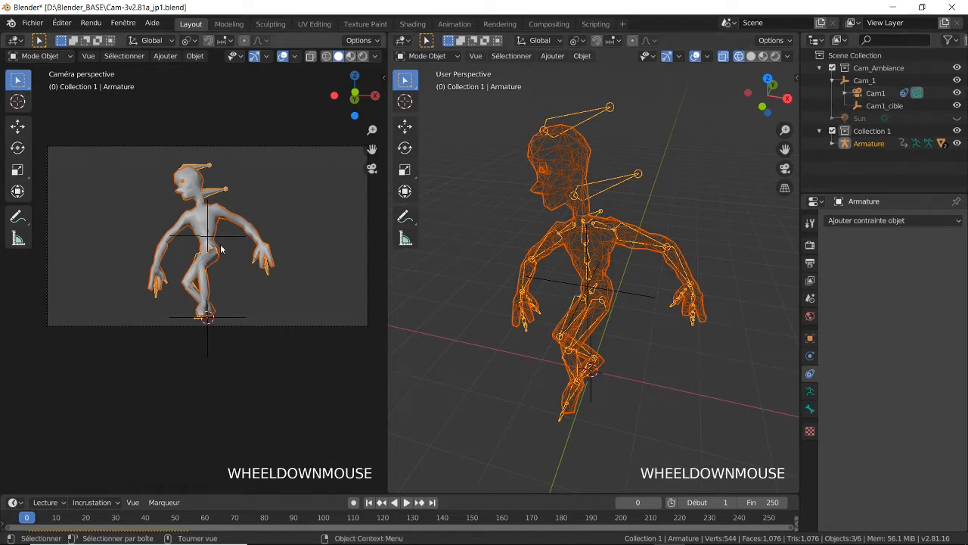
scroll(219, 248, "up", 2)
middle_click_drag(217, 248, 211, 241, "shift")
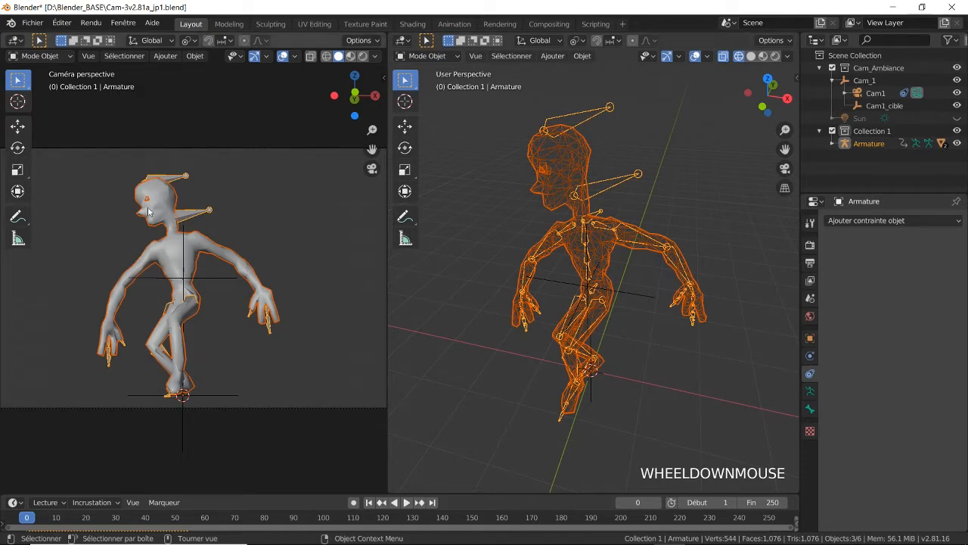
left_click(294, 56)
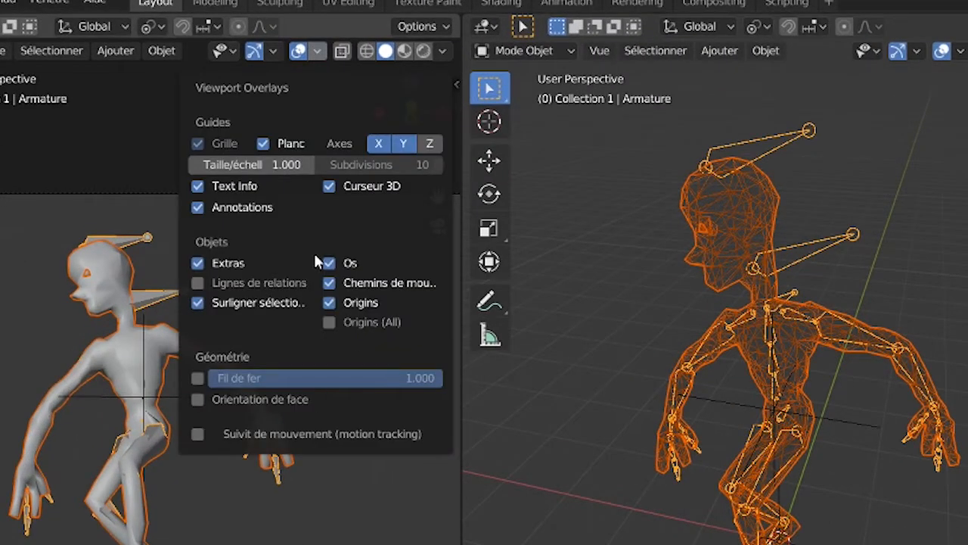
left_click(332, 262)
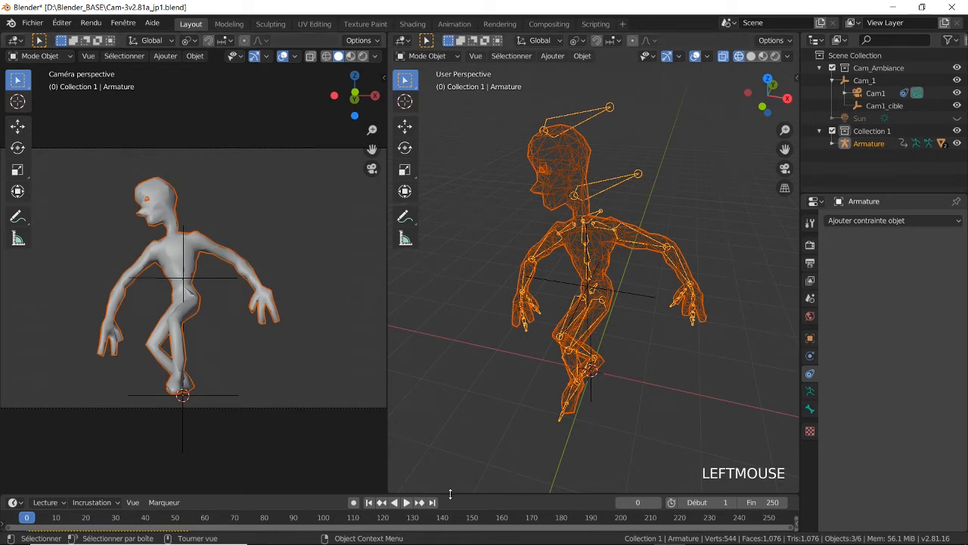
- Enlarge the timeline area and set the animation's end frame (Fin) to 54 to match the last keyframe
left_click_drag(449, 493, 447, 435)
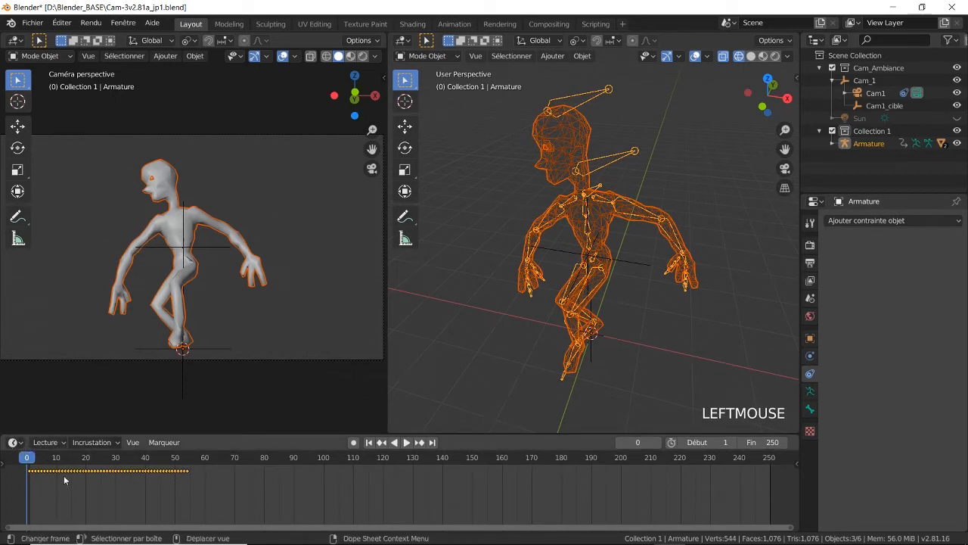
left_click_drag(176, 470, 187, 459)
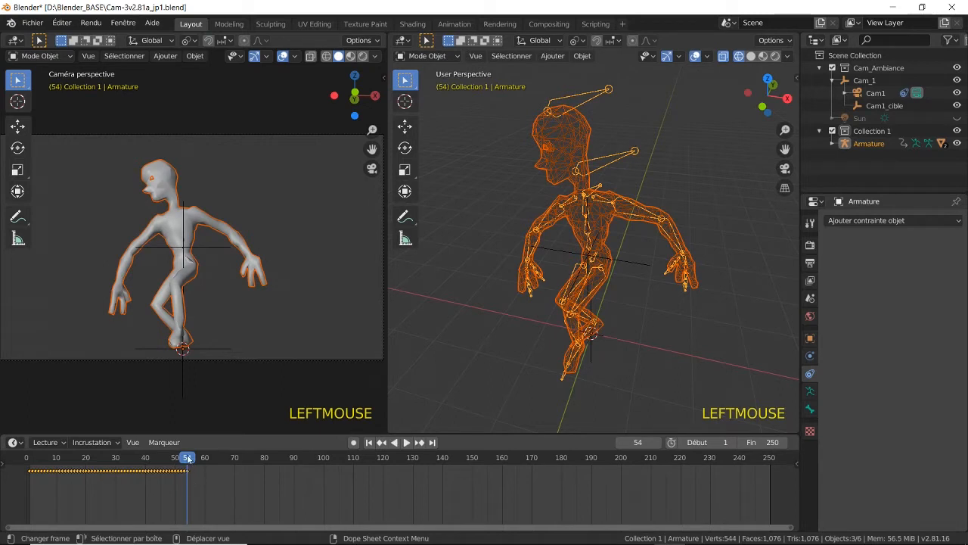
left_click(773, 441)
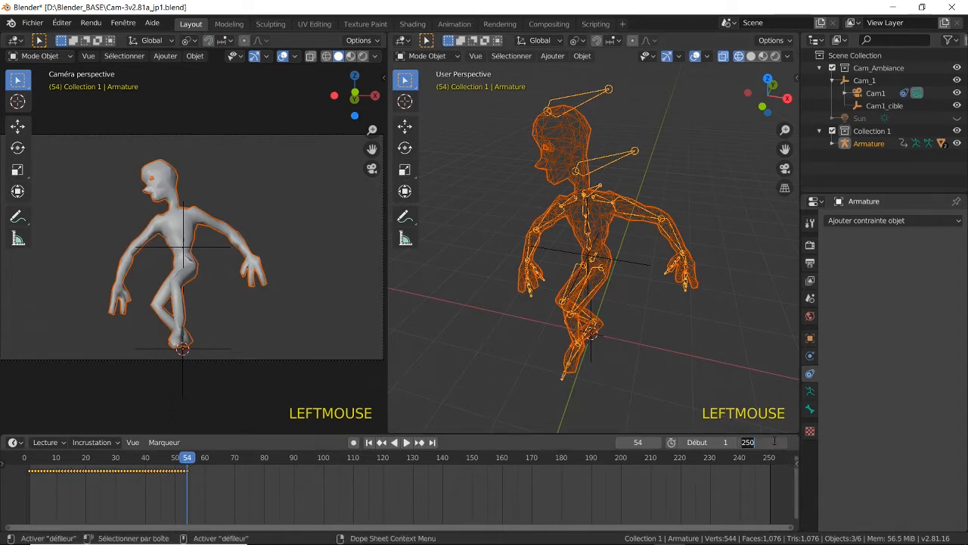
type("54")
key("Return")
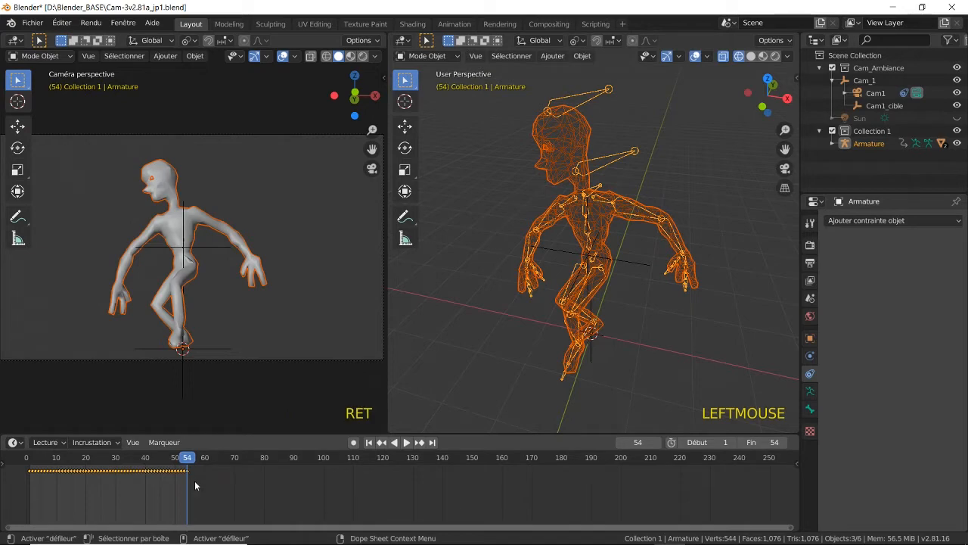
- Play the character's walk animation, pausing and restarting it to check the loop
key("space")
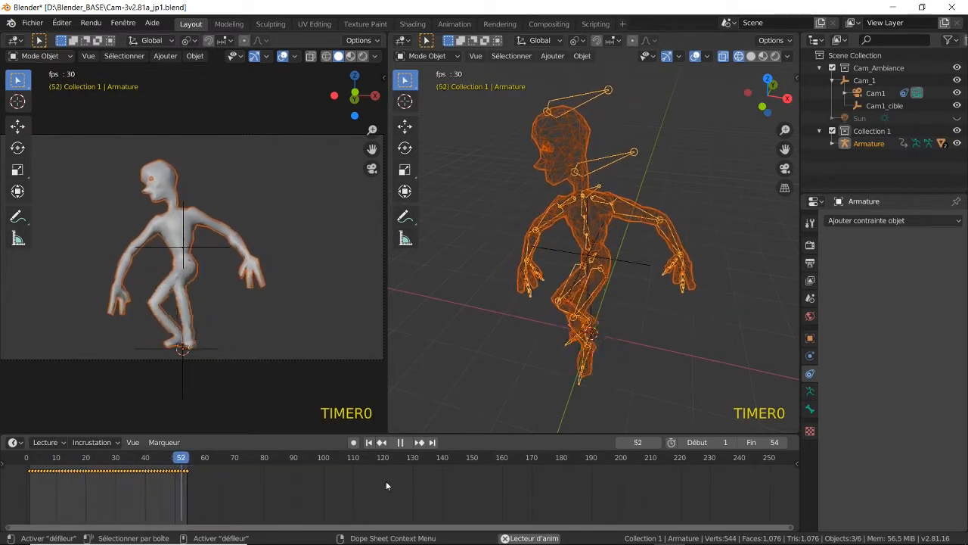
left_click(400, 442)
left_click(407, 444)
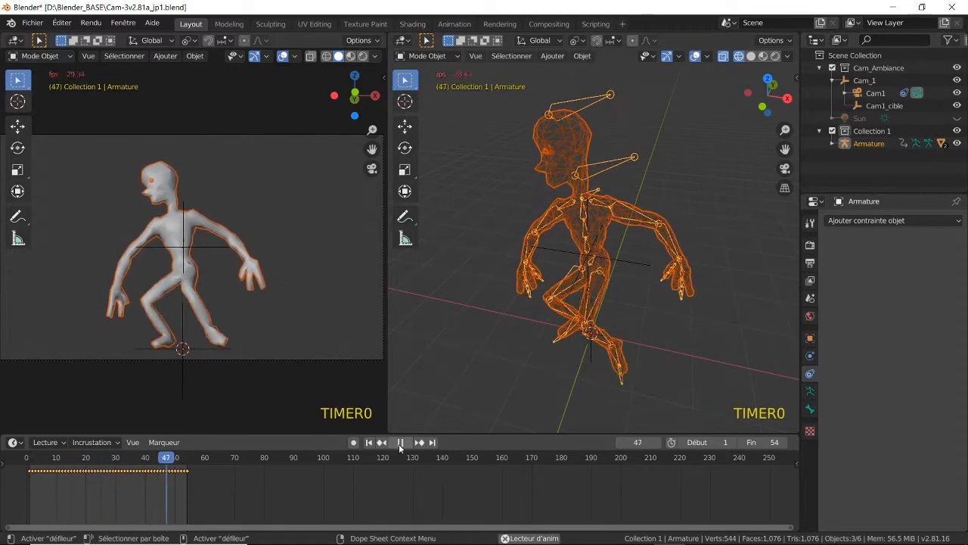
left_click(399, 442)
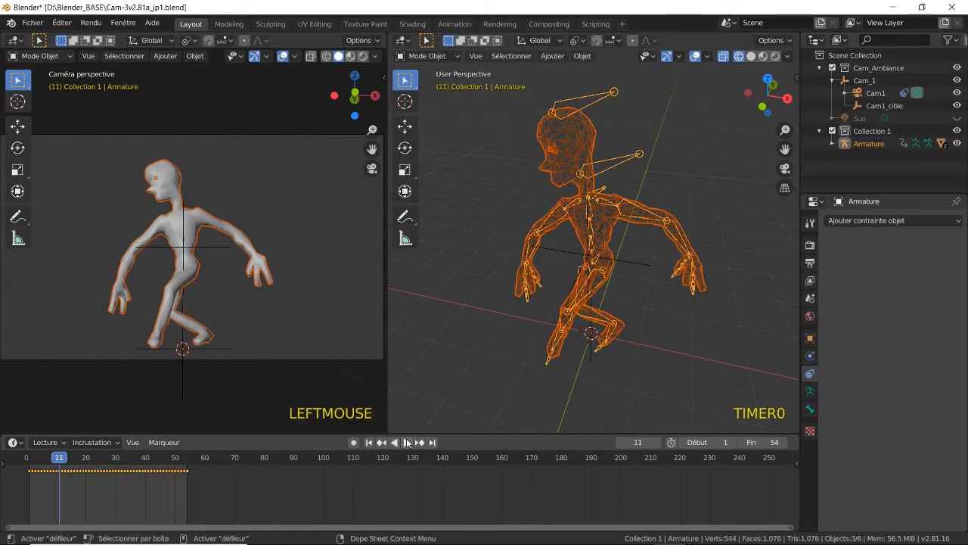
left_click(407, 443)
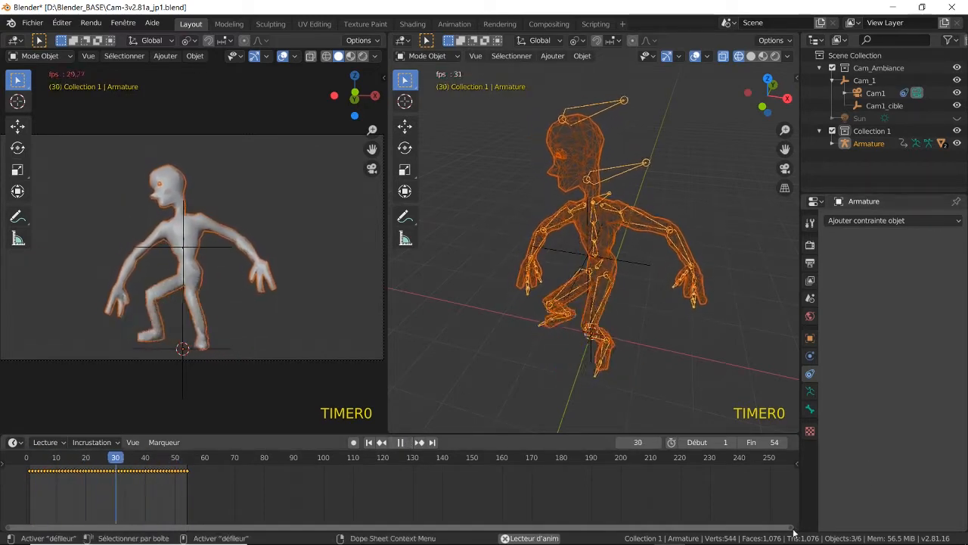
- Fit all keyframes in the timeline and enlarge the timeline area further, with playback stopped
key("Home")
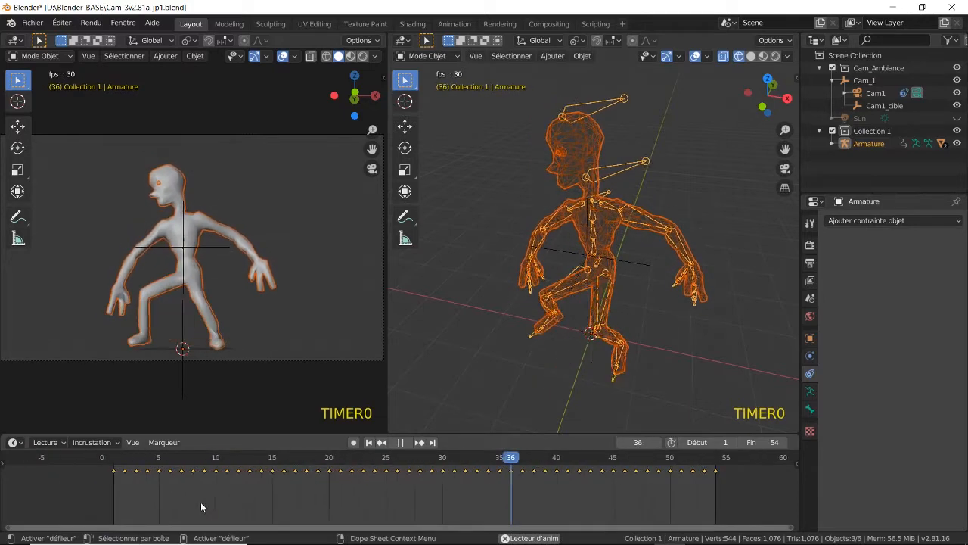
middle_click_drag(183, 502, 200, 504, "ctrl")
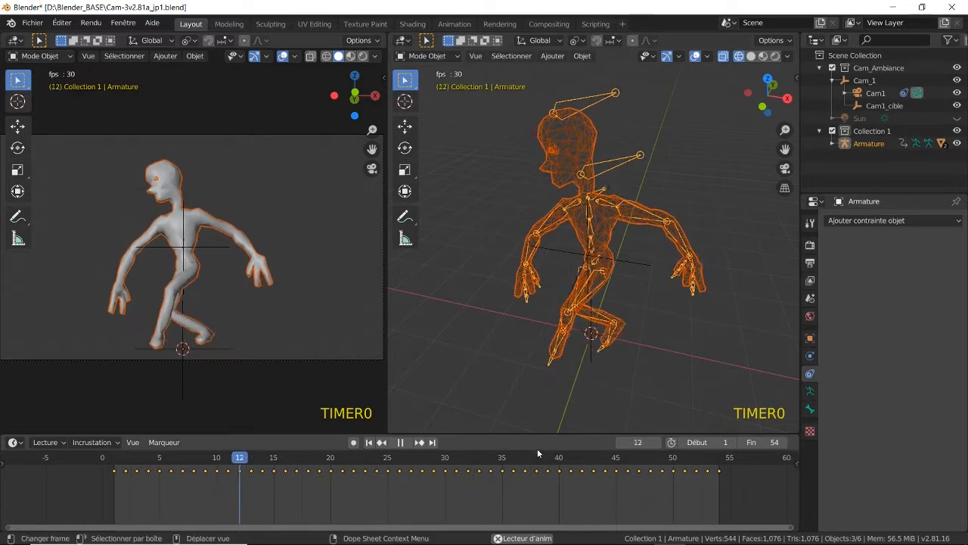
key("space")
left_click_drag(354, 435, 353, 401)
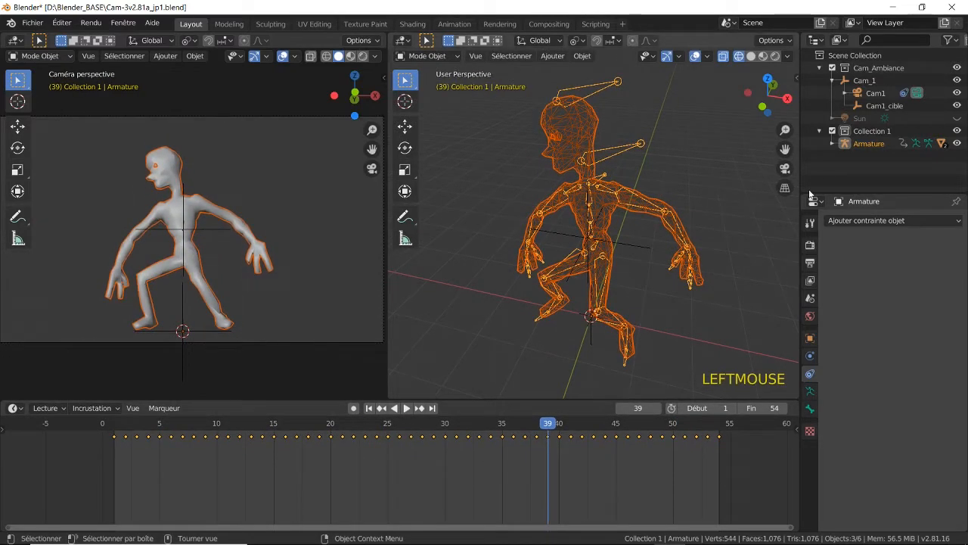
- Select the Armature object and switch it to Pose mode (Mode Pose)
left_click(845, 146)
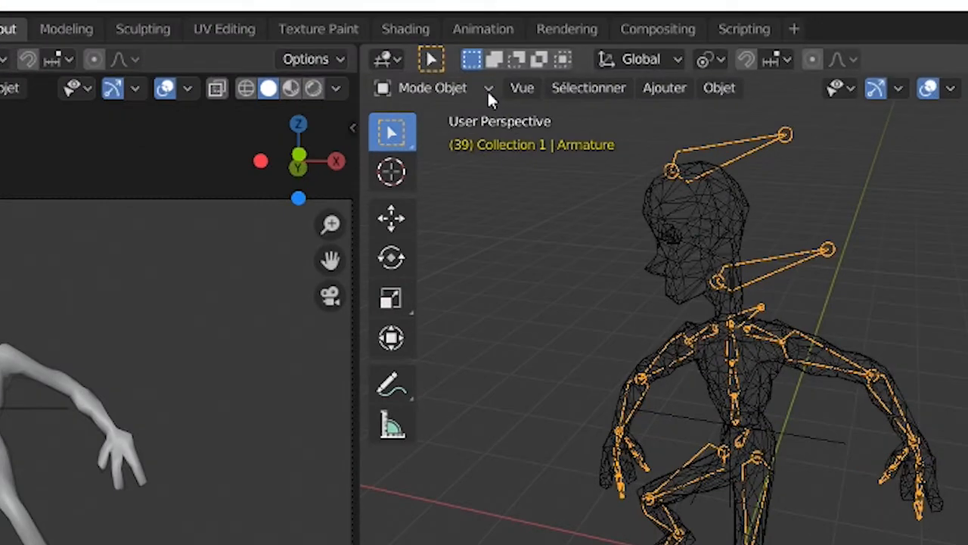
left_click(487, 90)
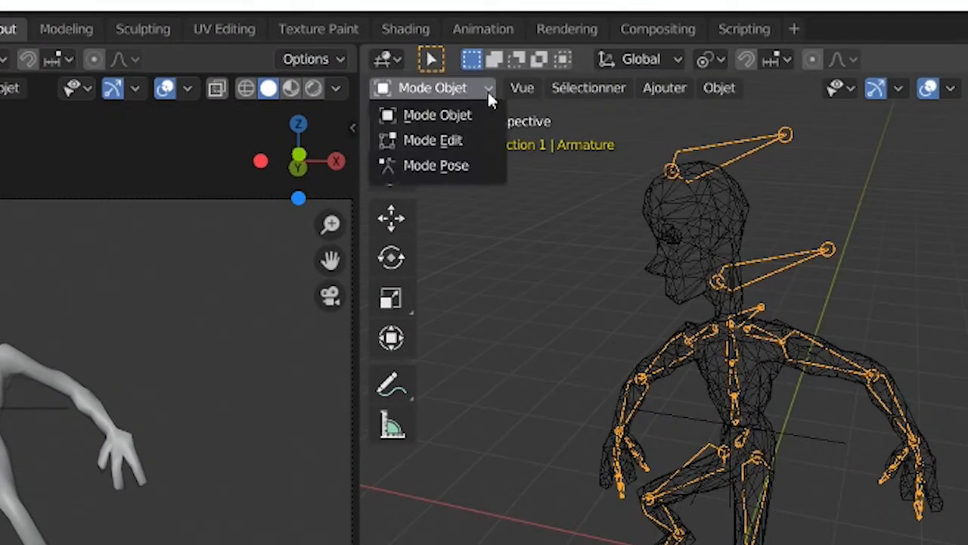
left_click(466, 168)
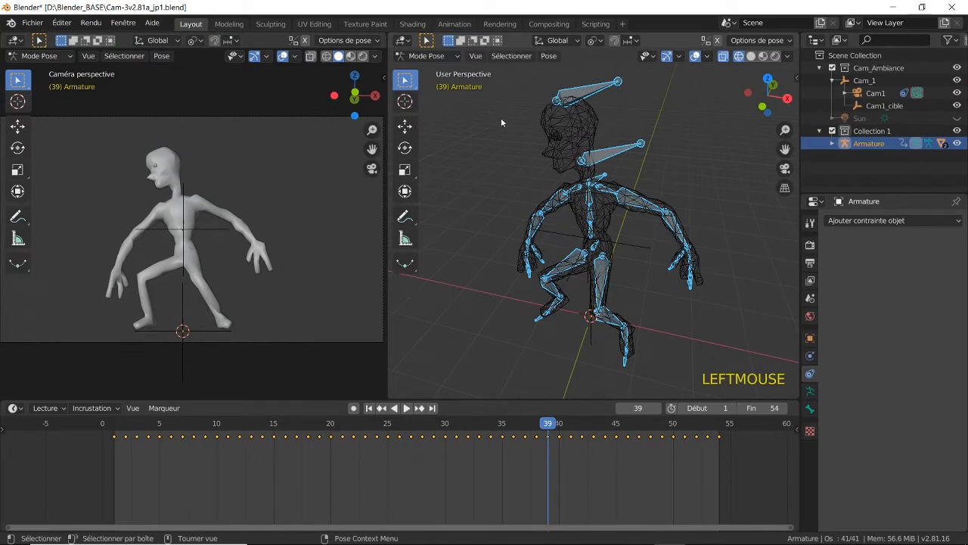
- Select the mixamorig:Head bone of the armature and display its bone properties
left_click(626, 151)
left_click(600, 91)
left_click(614, 153)
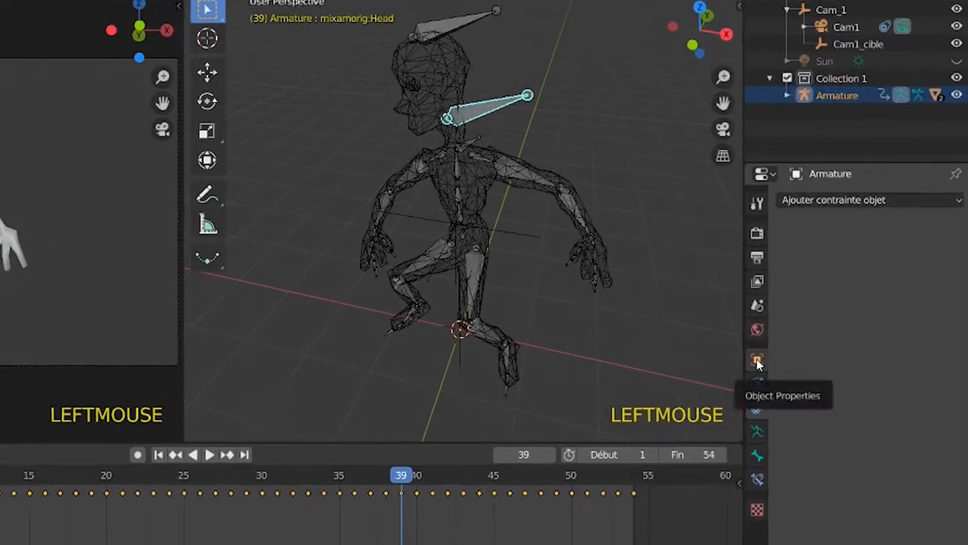
left_click(810, 340)
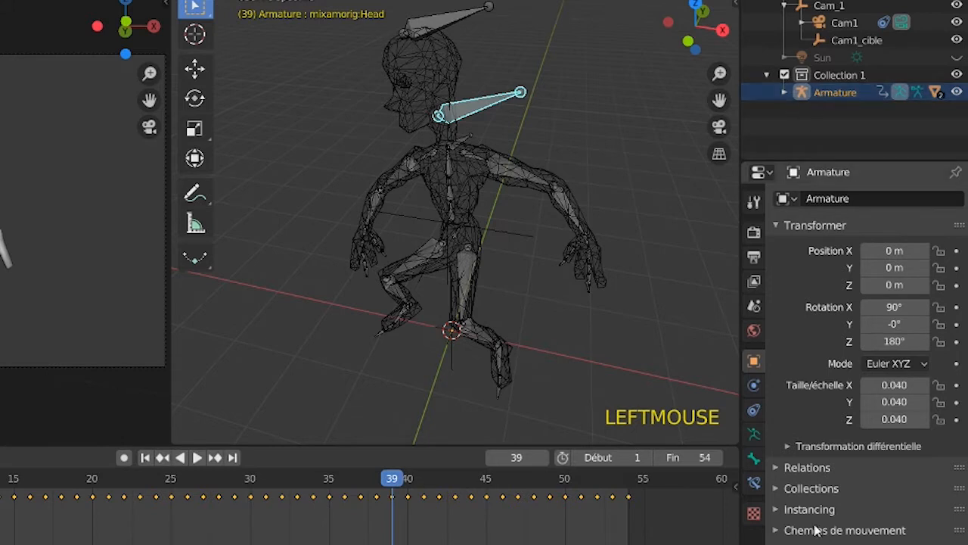
left_click(754, 459)
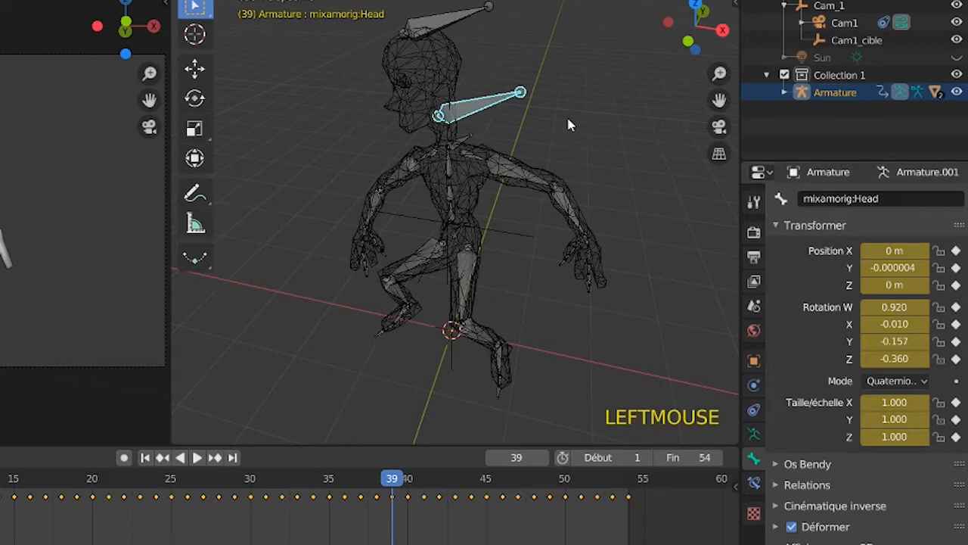
- Compare the transforms of the HeadTop_End, RightArm and Head bones, and briefly play the animation with the Head bone selected
left_click(463, 15)
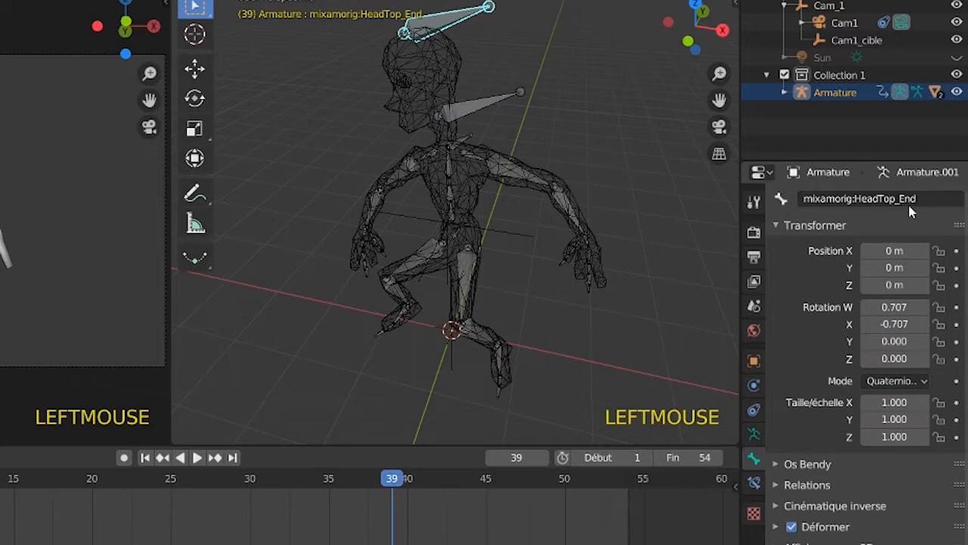
left_click(404, 181)
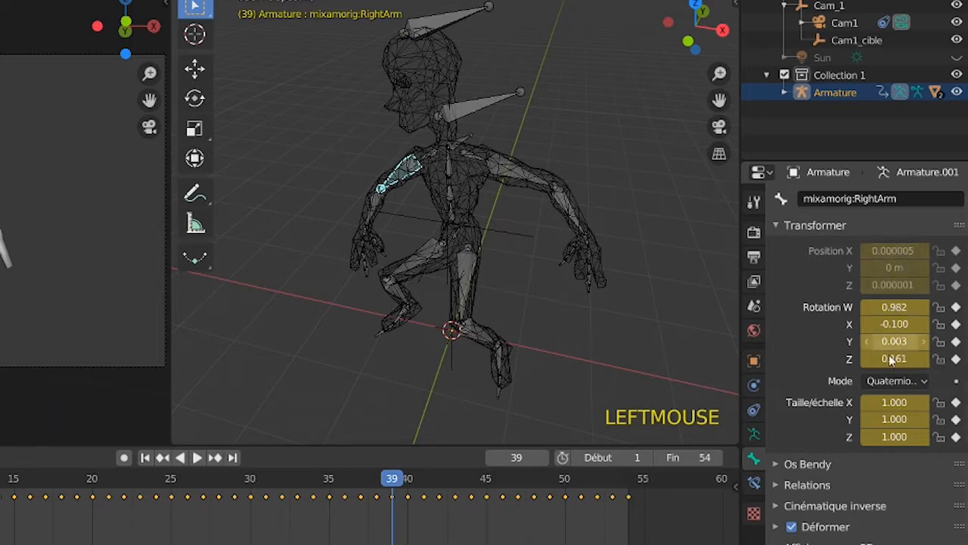
left_click(490, 96)
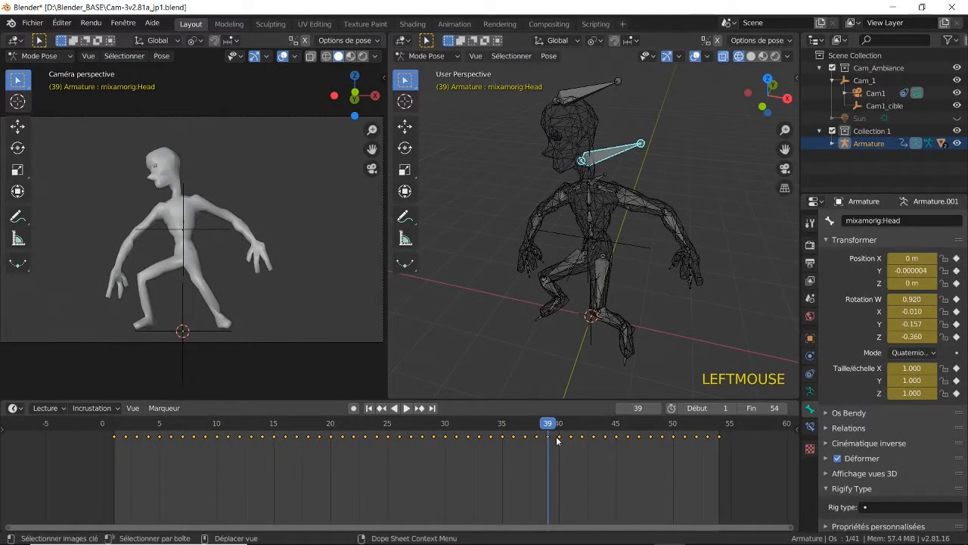
key("space")
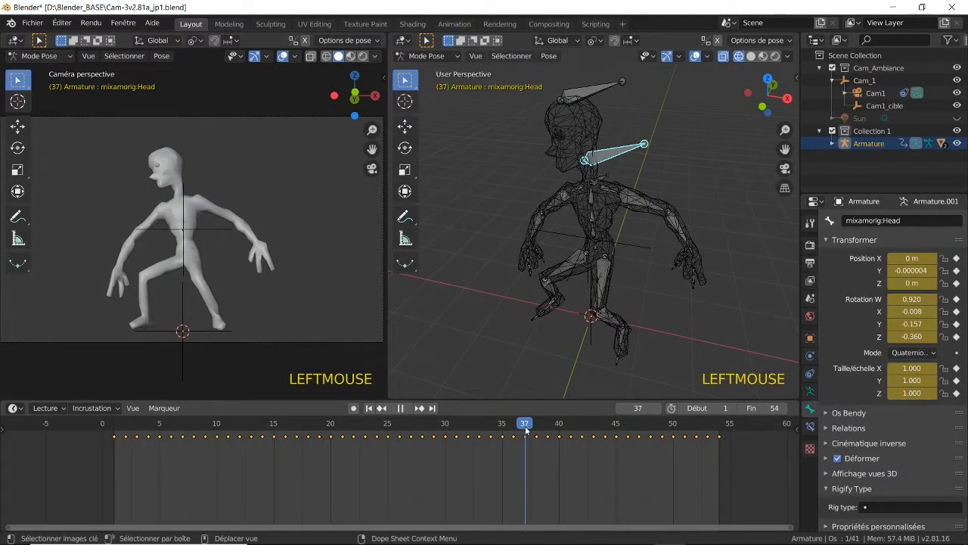
key("space")
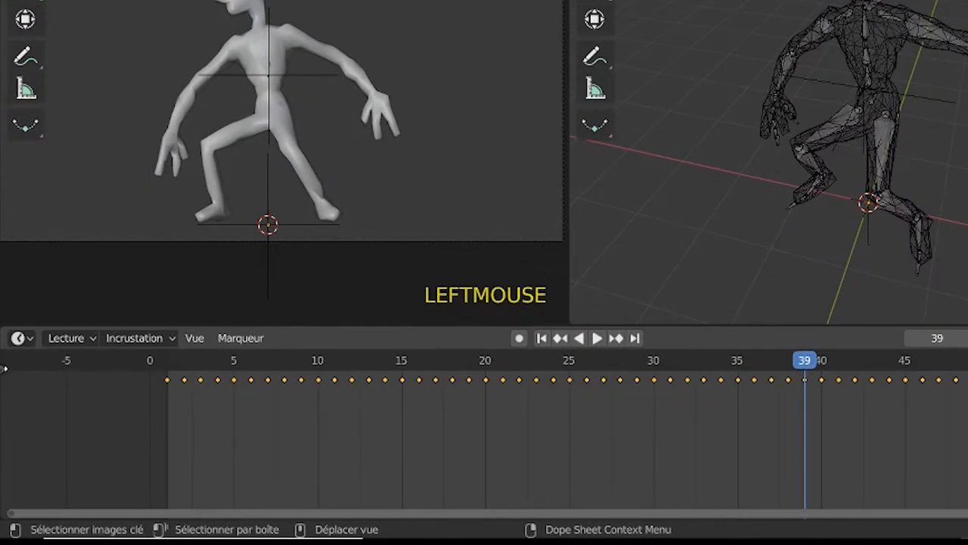
- Show the timeline's channel list, expand the Armature action down to the Head bone's channels, and enlarge the timeline area to display them all
left_click(3, 366)
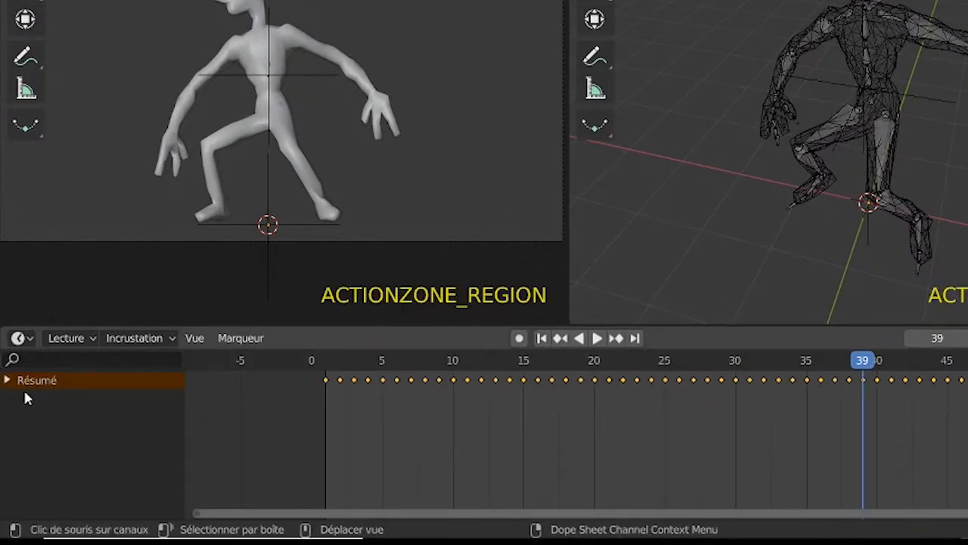
left_click(7, 381)
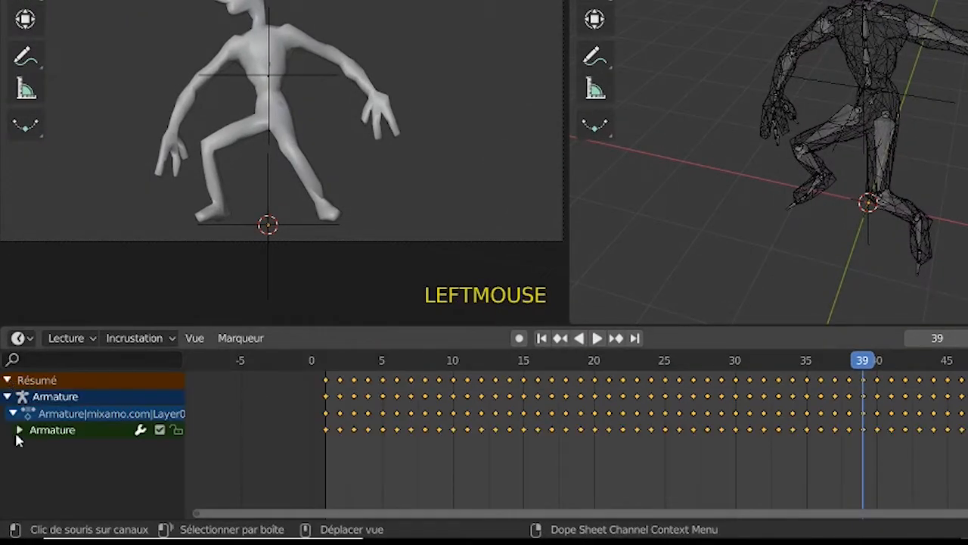
left_click(20, 429)
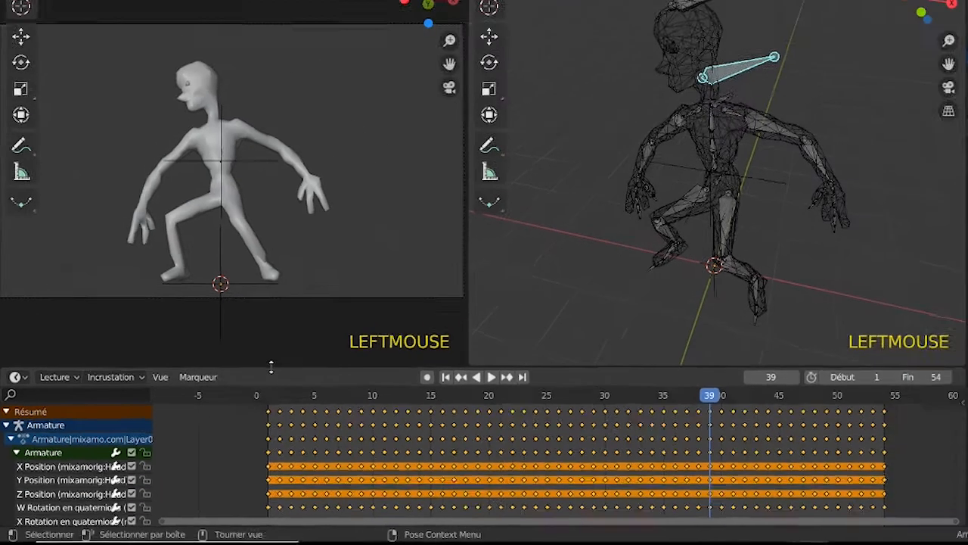
left_click_drag(271, 367, 271, 229)
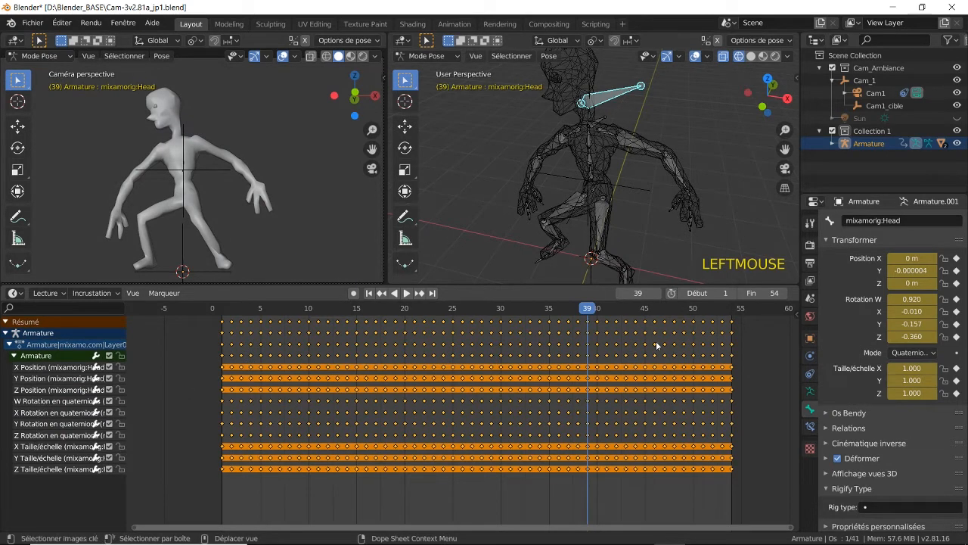
- Examine the Head bone's full transform values and its position, rotation and scale keyframes in the timeline
left_click_drag(800, 165, 737, 167)
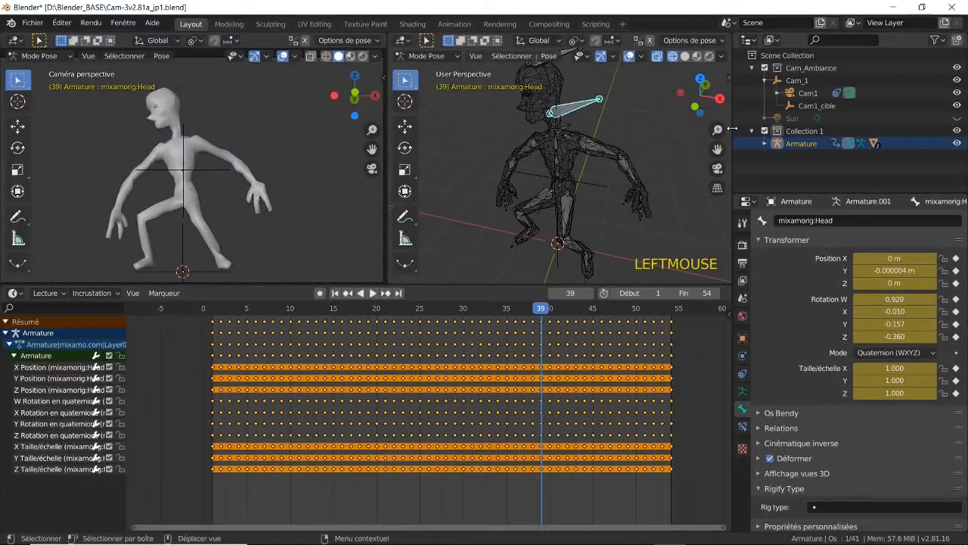
left_click_drag(730, 128, 823, 129)
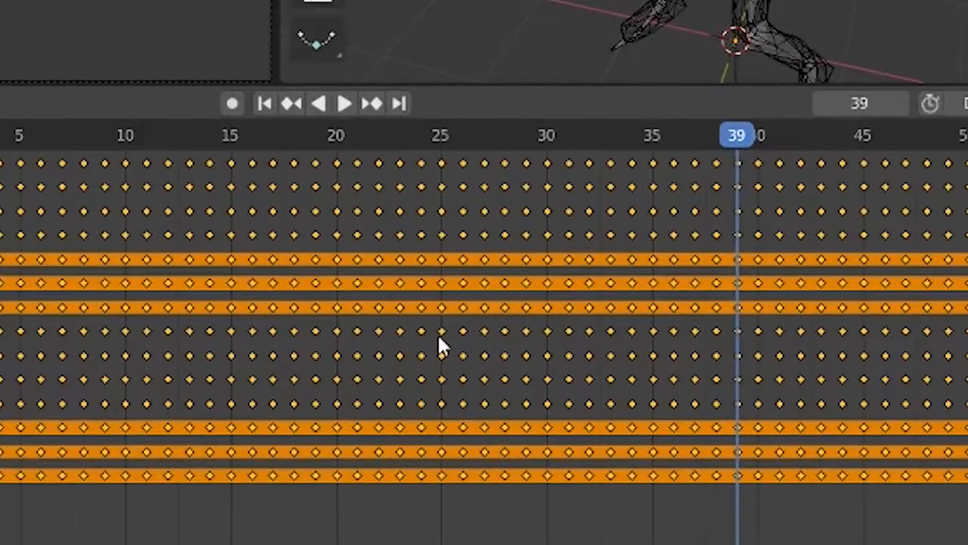
scroll(439, 340, "up", 5)
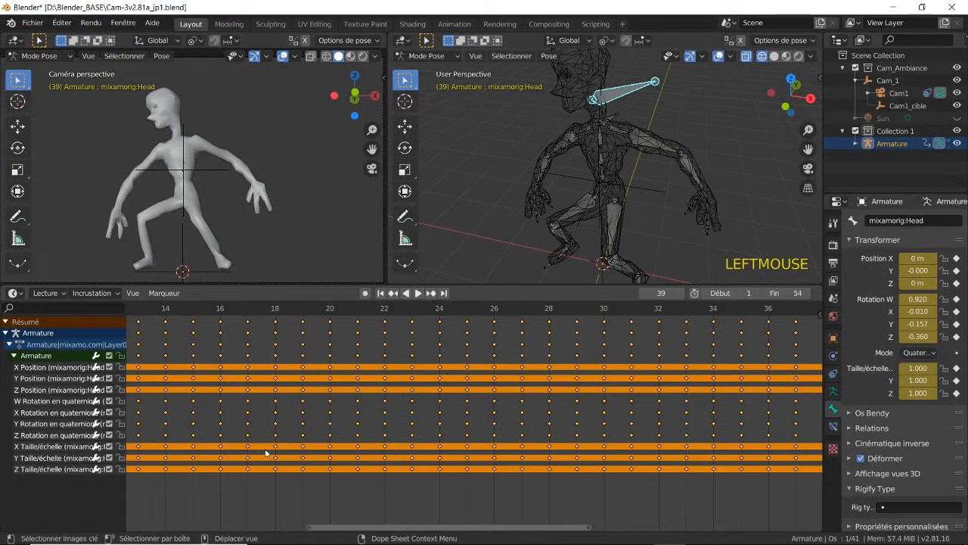
scroll(409, 460, "down", 5)
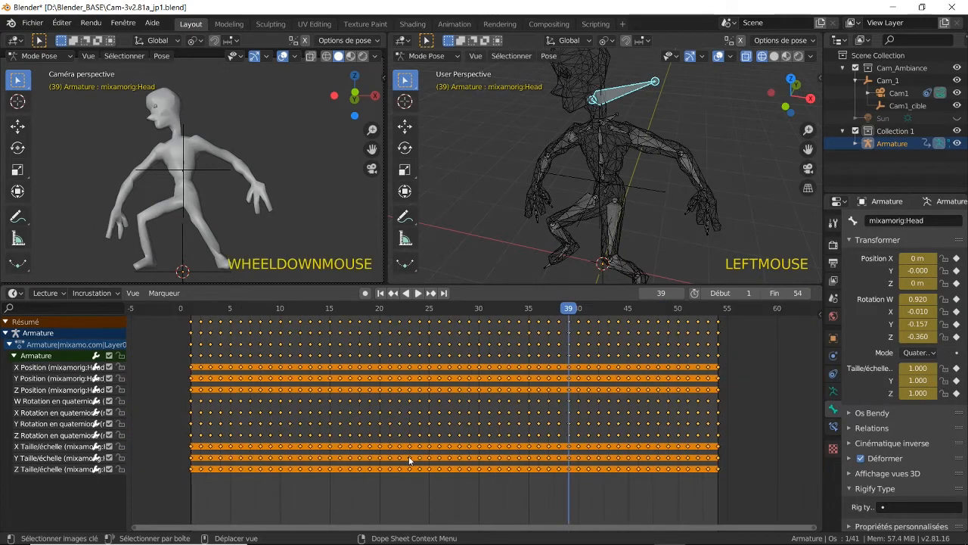
scroll(409, 460, "down", 1)
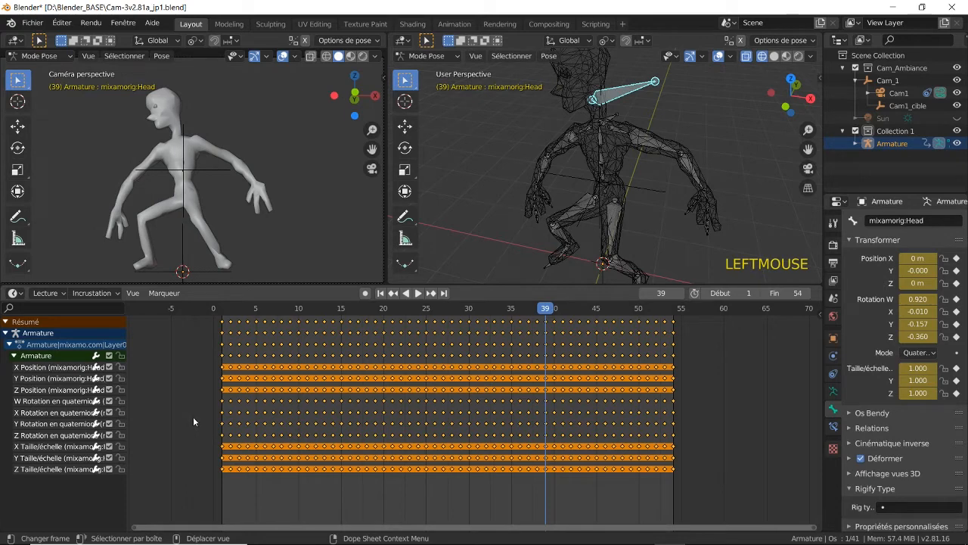
- Switch the timeline area to the Dope Sheet editor and deselect all keyframes
left_click(15, 293)
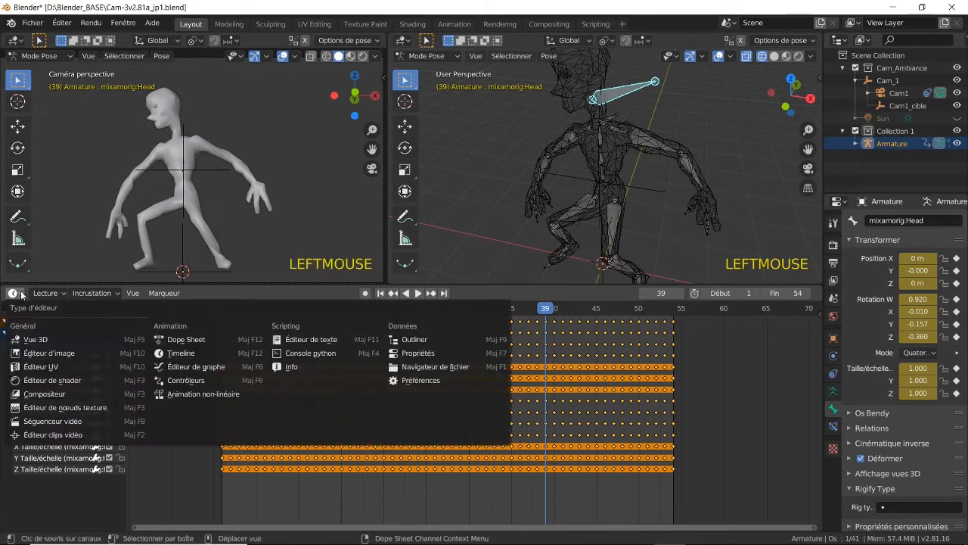
left_click(186, 339)
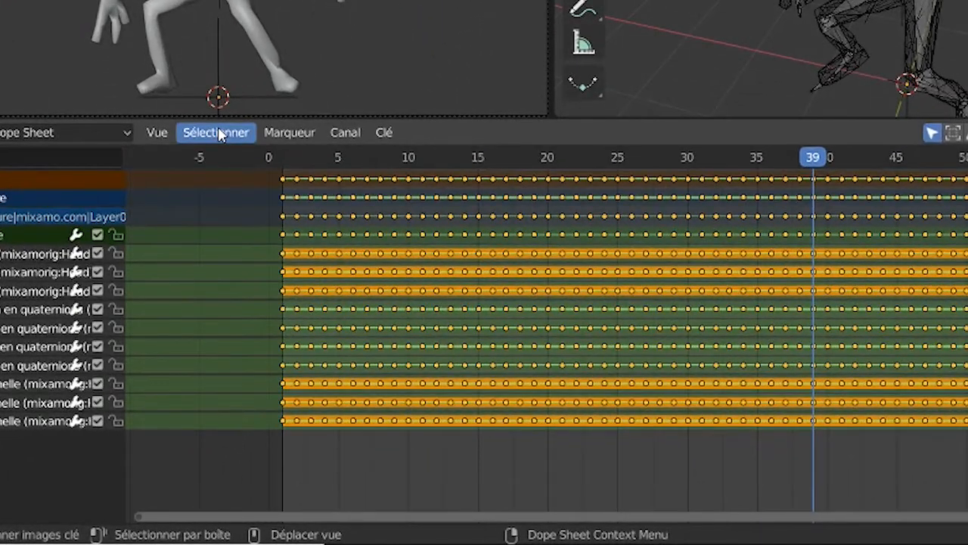
left_click(218, 133)
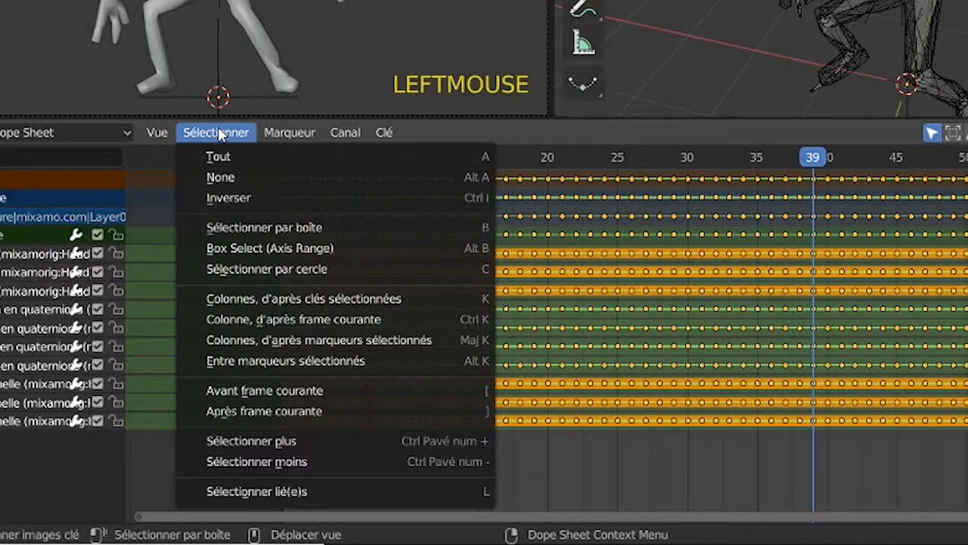
left_click(232, 182)
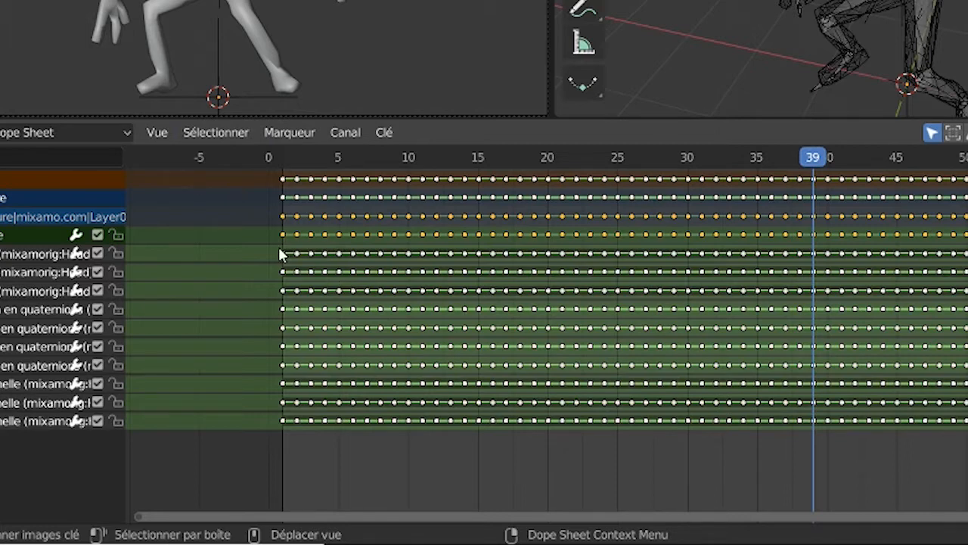
- Box-select all the Head bone's X, Y and Z position keyframes and delete them
left_click(217, 132)
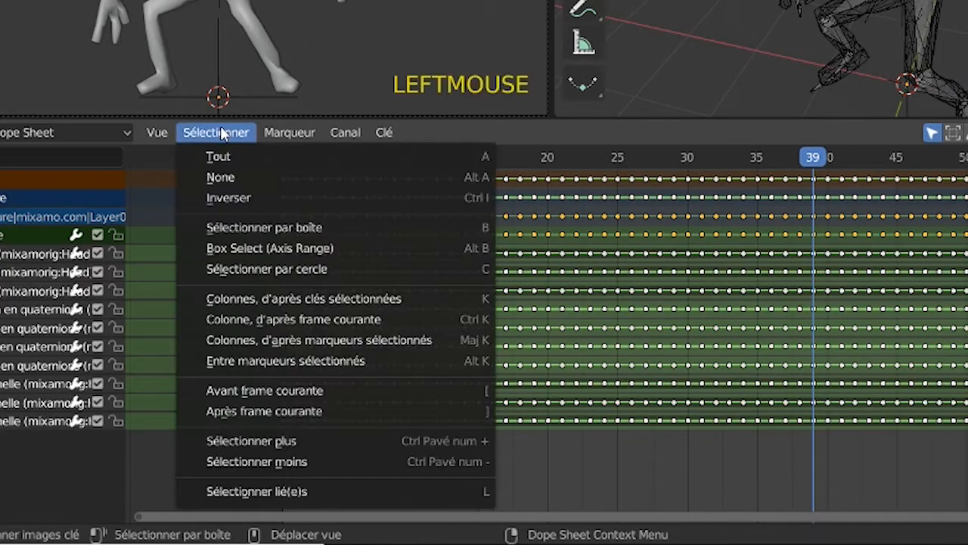
left_click(250, 220)
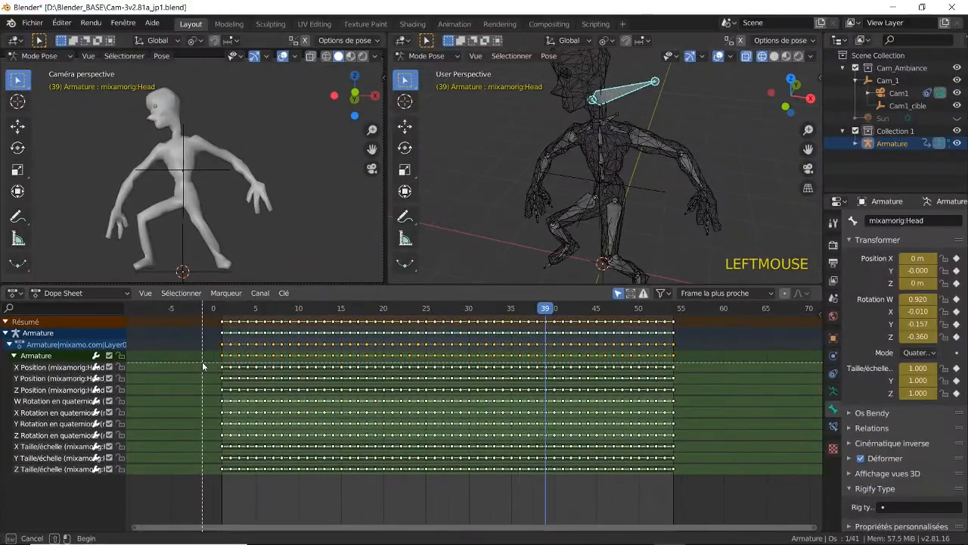
left_click_drag(268, 383, 731, 395)
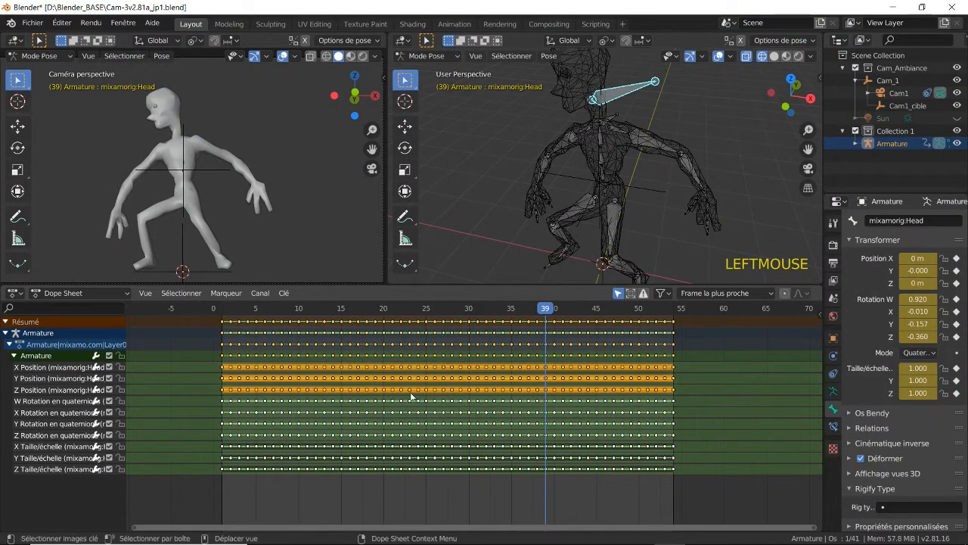
key("Delete")
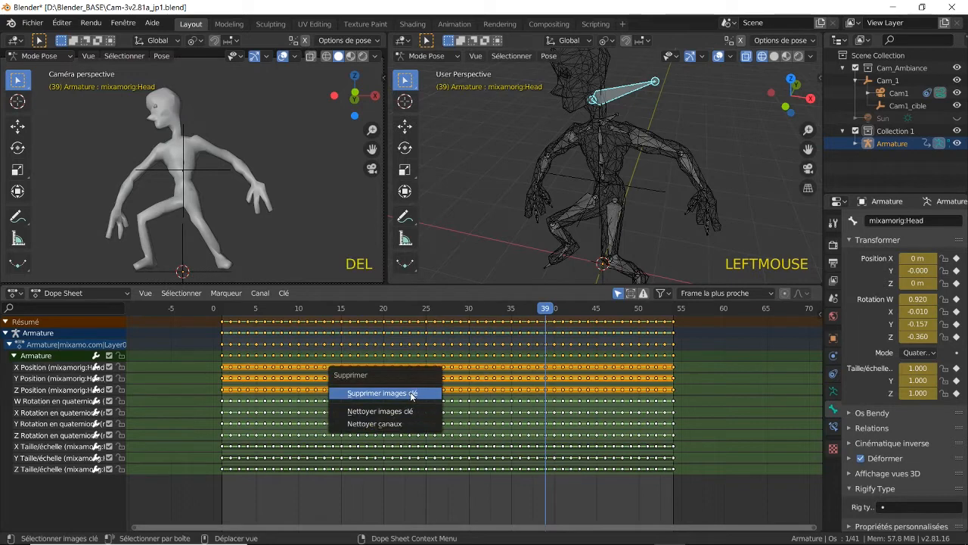
left_click(412, 393)
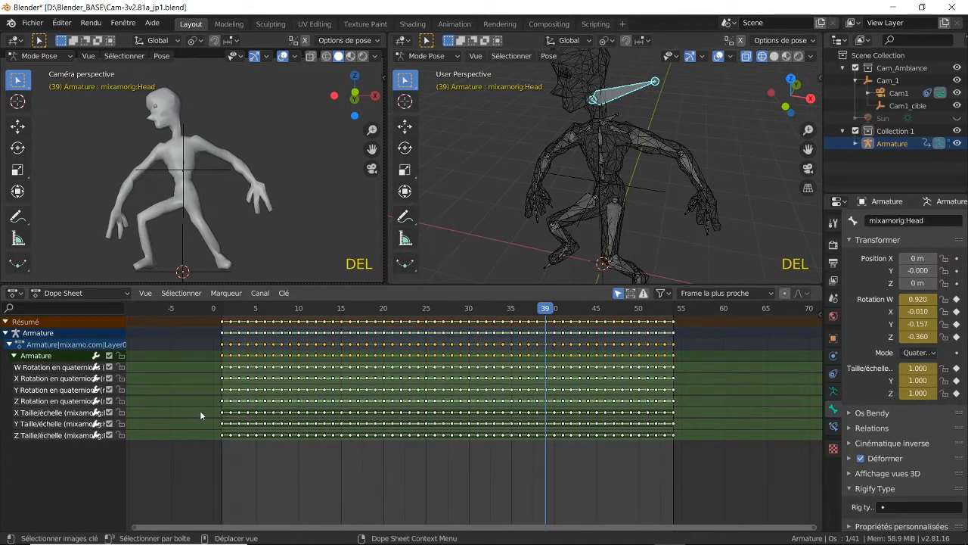
- Box-select all the Head bone's X, Y and Z scale keyframes and delete them
key("b")
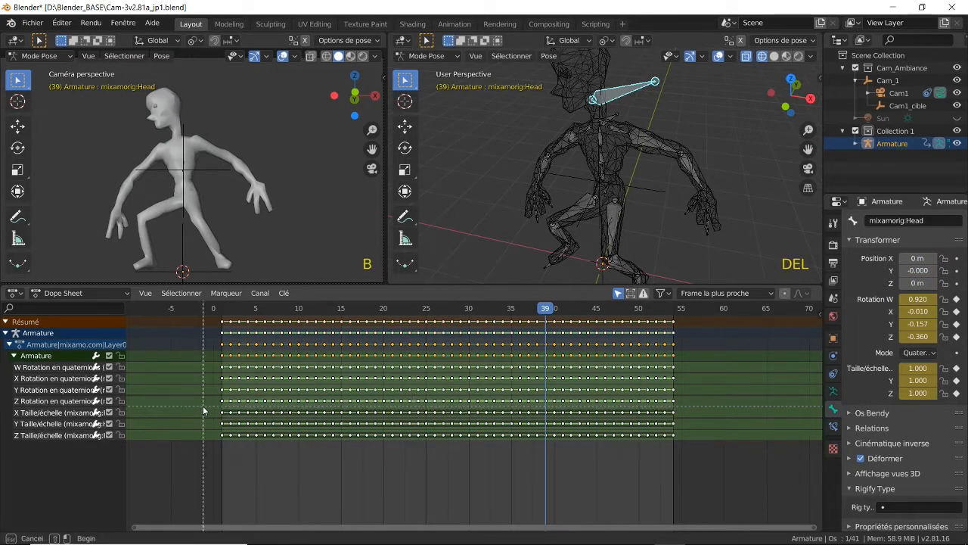
left_click_drag(202, 407, 757, 455)
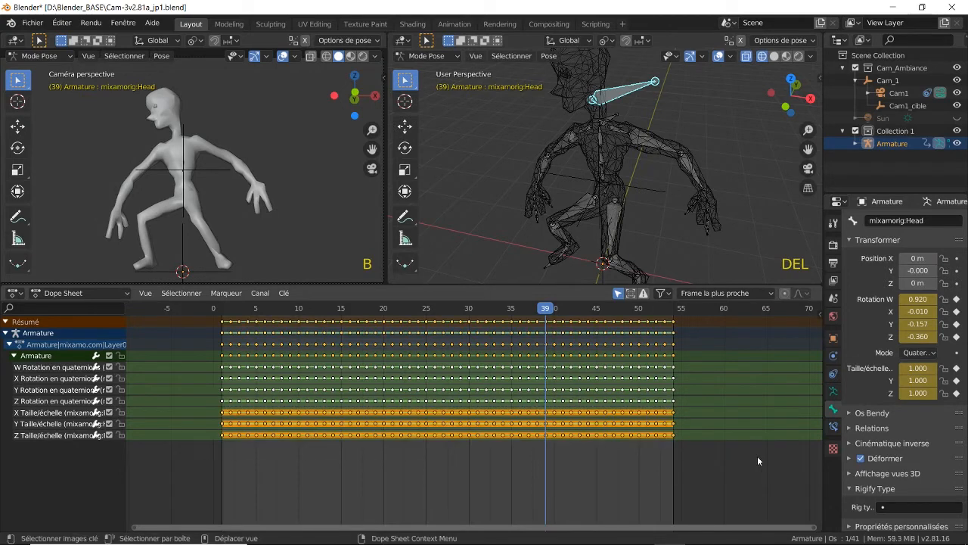
key("Delete")
left_click(758, 457)
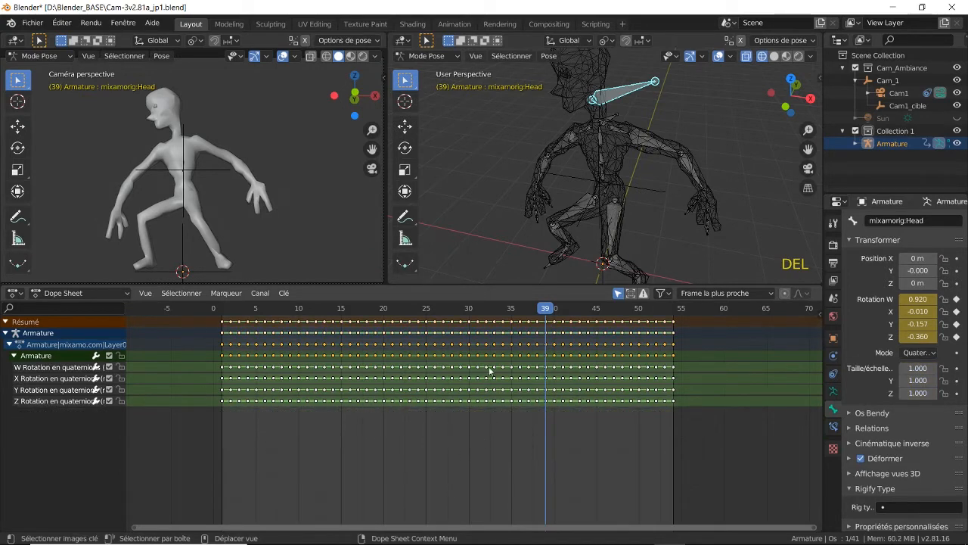
- Reduce the height of the Dope Sheet area and switch it back to the Timeline editor
left_click_drag(482, 282, 488, 370)
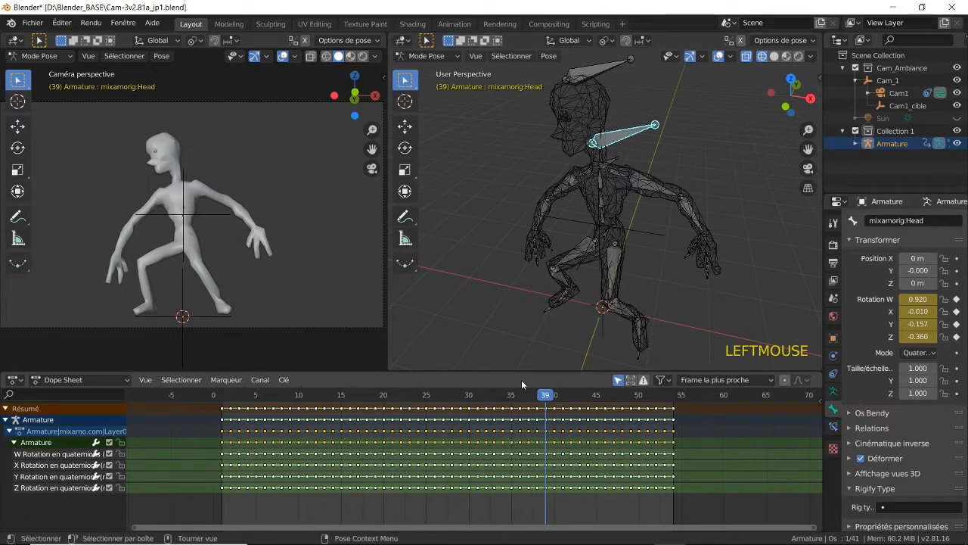
left_click(20, 382)
left_click(177, 440)
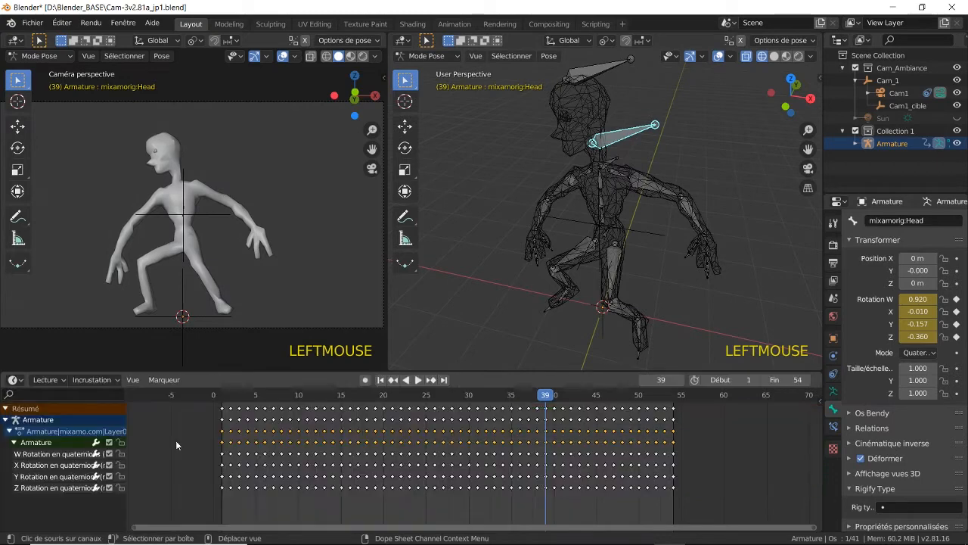
- Play the animation briefly, stop it, and move the current frame to 10
left_click(419, 383)
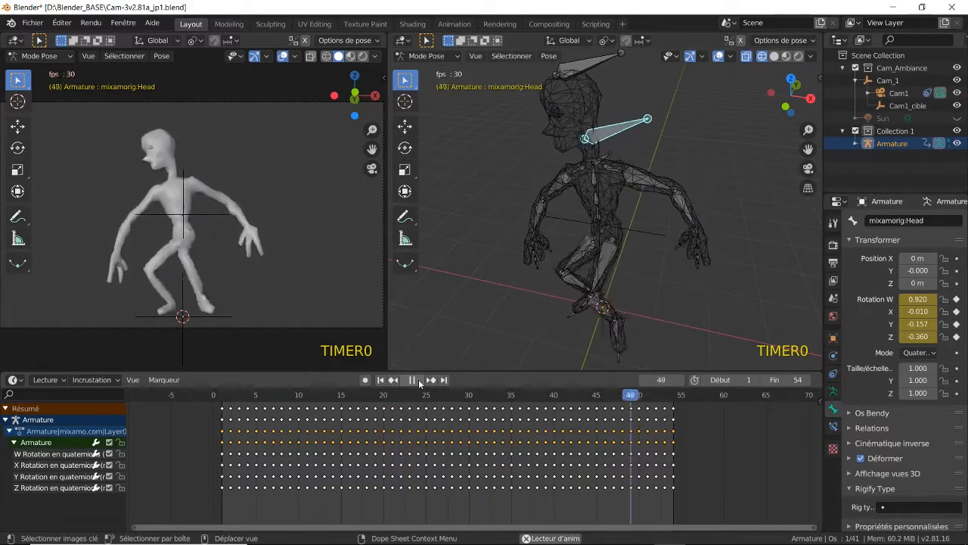
key("space")
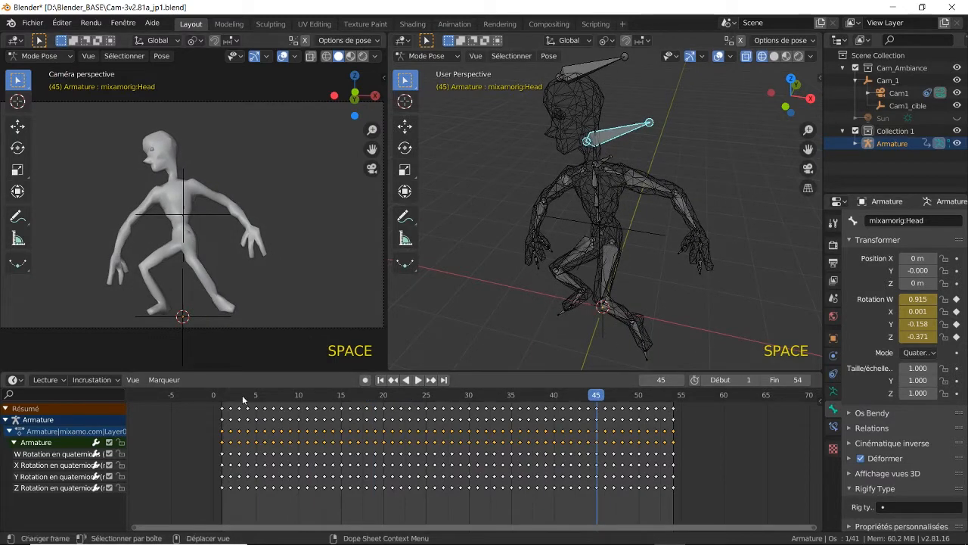
left_click(284, 395)
mouse_move(284, 399)
left_mouse_down()
mouse_move(327, 405)
mouse_move(296, 406)
left_mouse_up()
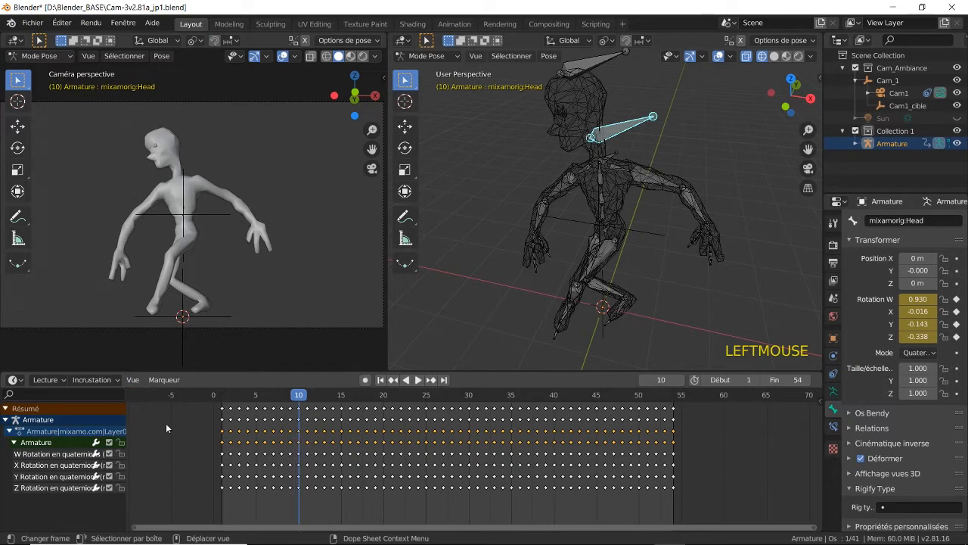
- Box-select the Head bone's four quaternion rotation channels from frame 10 to 49 and delete those keyframes
key("b")
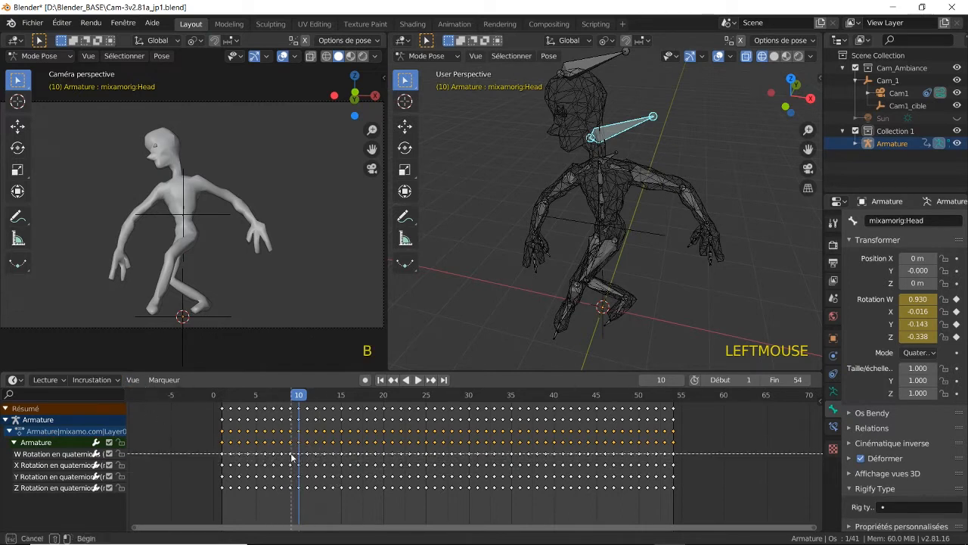
left_click_drag(295, 451, 635, 509)
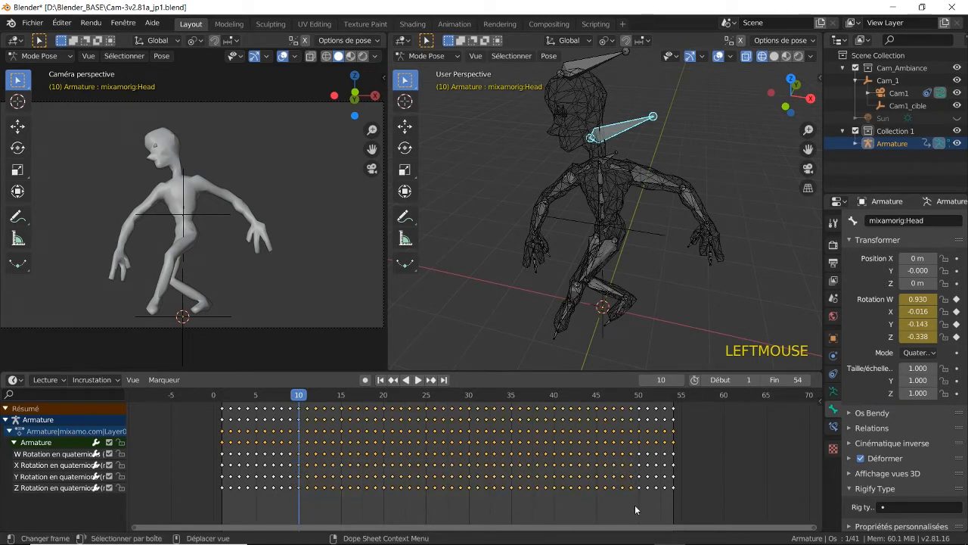
key("Delete")
left_click(636, 501)
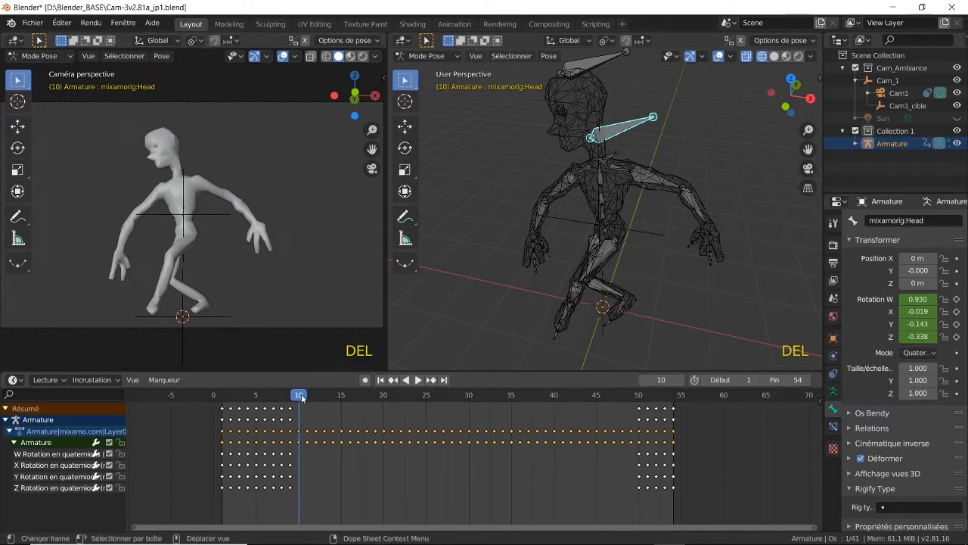
- At frame 17, set the transform pivot point to Élément actif and rotate the Head bone about the Z axis to turn the face toward the camera
left_click_drag(299, 394, 657, 419)
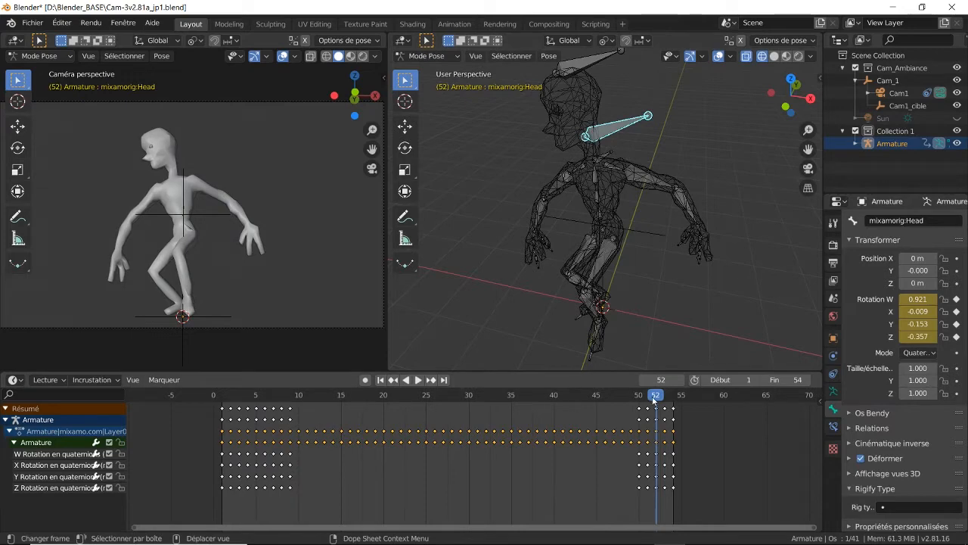
left_click_drag(654, 399, 362, 397)
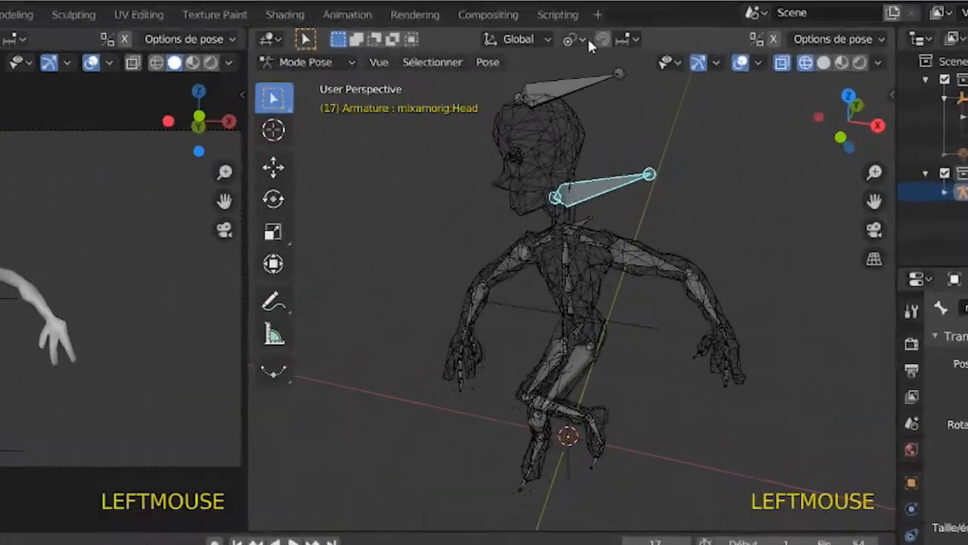
left_click(605, 41)
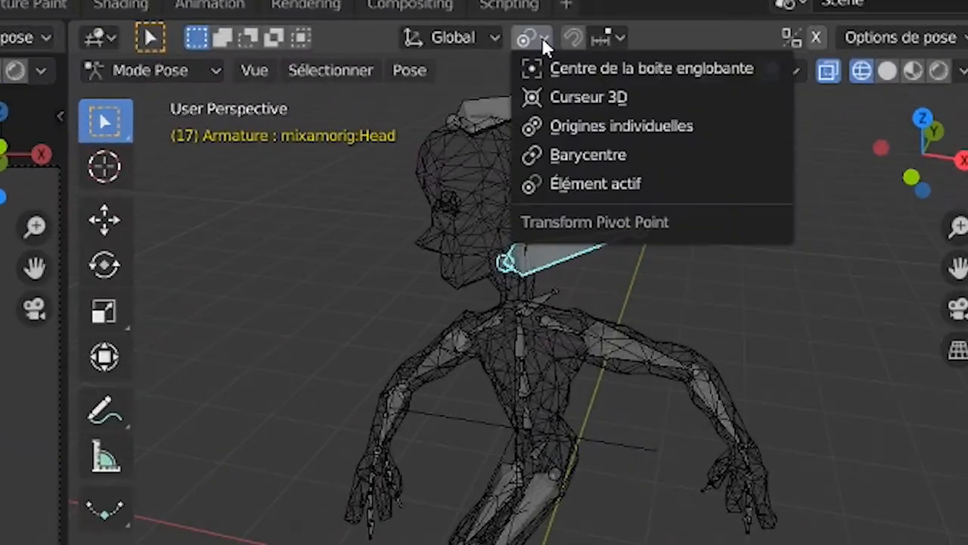
left_click(598, 187)
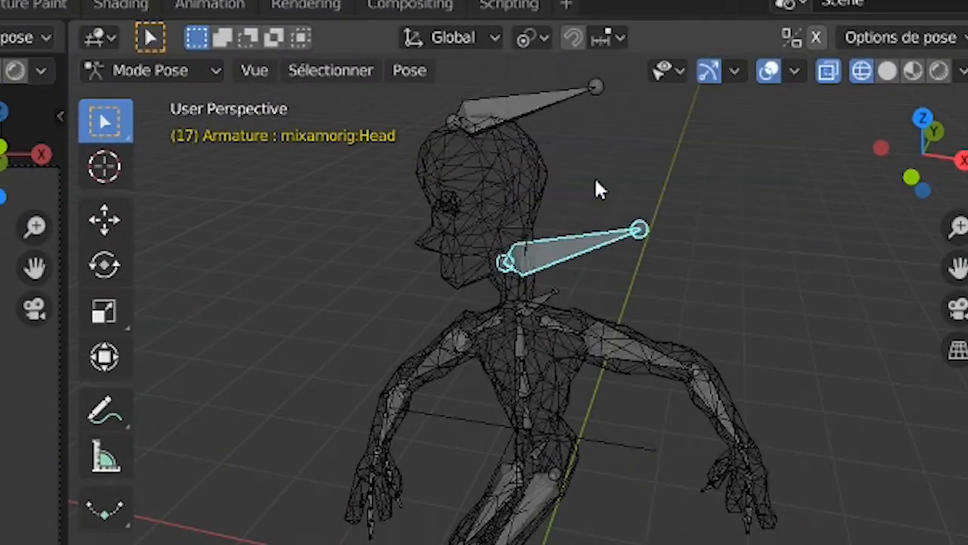
left_click(103, 267)
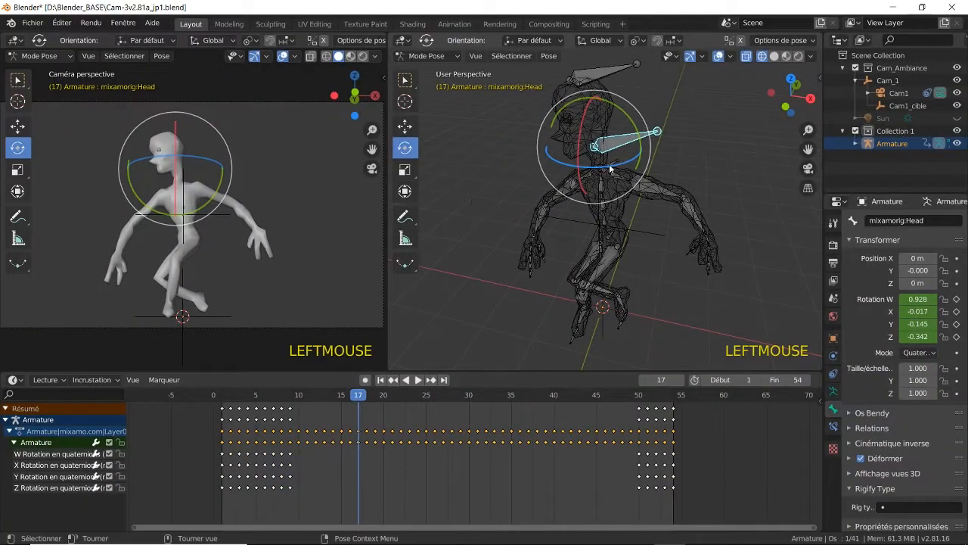
left_click_drag(585, 190, 617, 163)
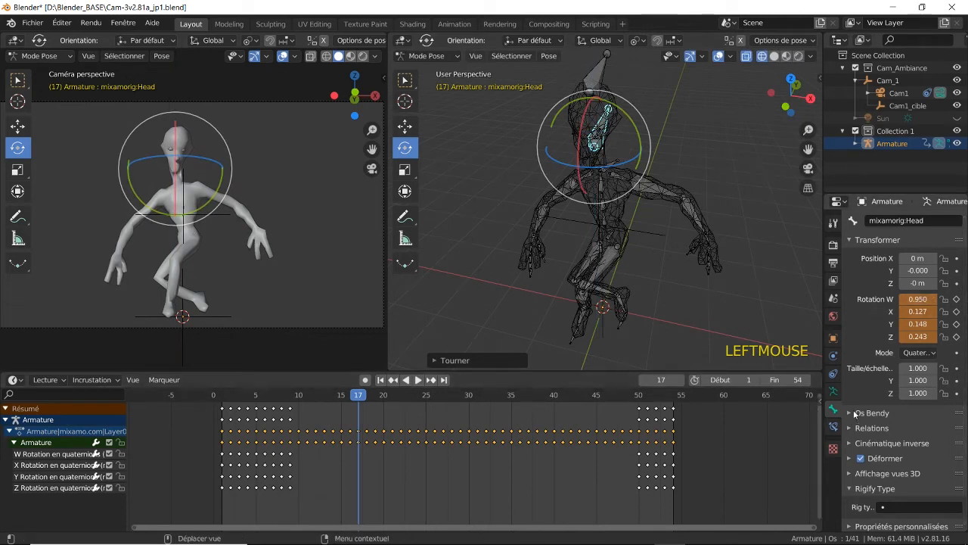
- Insert keyframes for the Head bone's quaternion rotation at frame 17 and copy them to frame 42
right_click(911, 300)
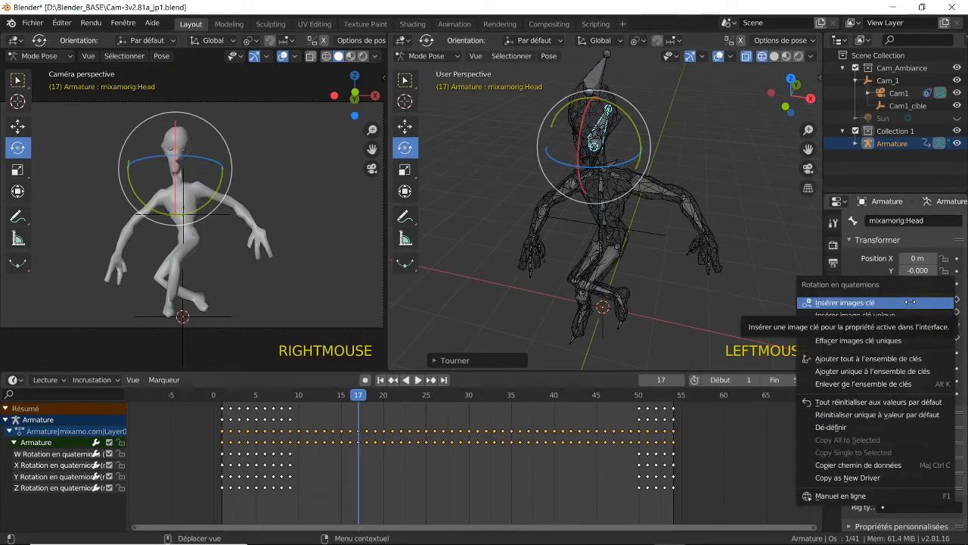
left_click(911, 302)
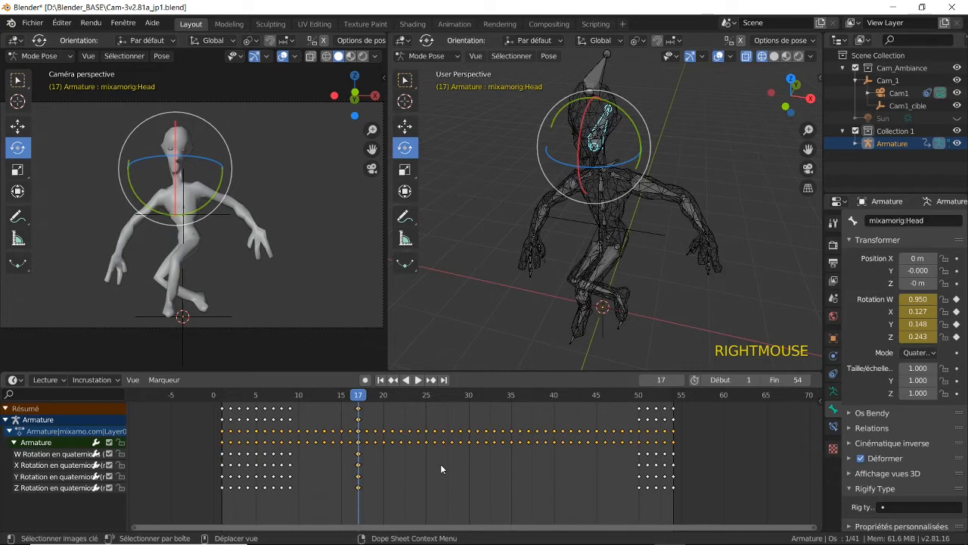
key("ctrl+c")
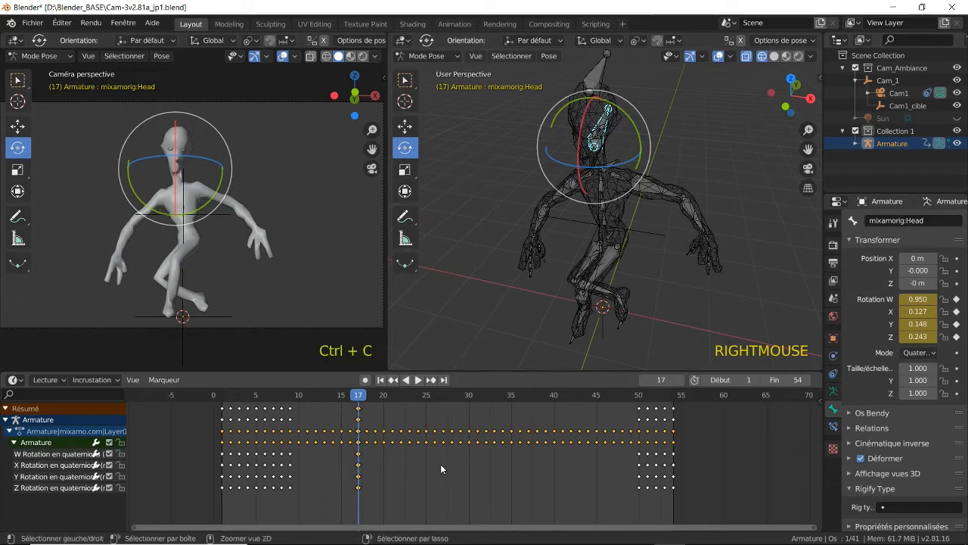
left_click_drag(366, 395, 570, 398)
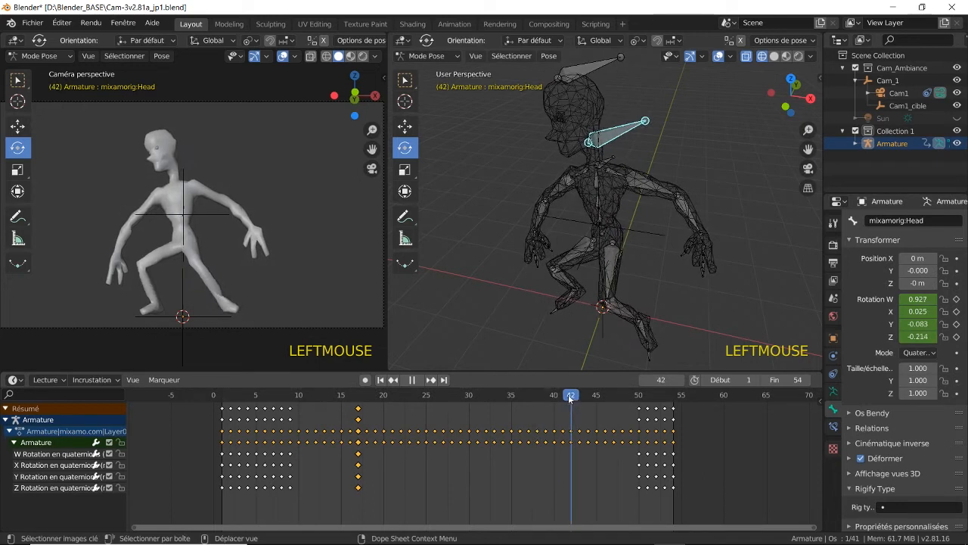
key("ctrl+v")
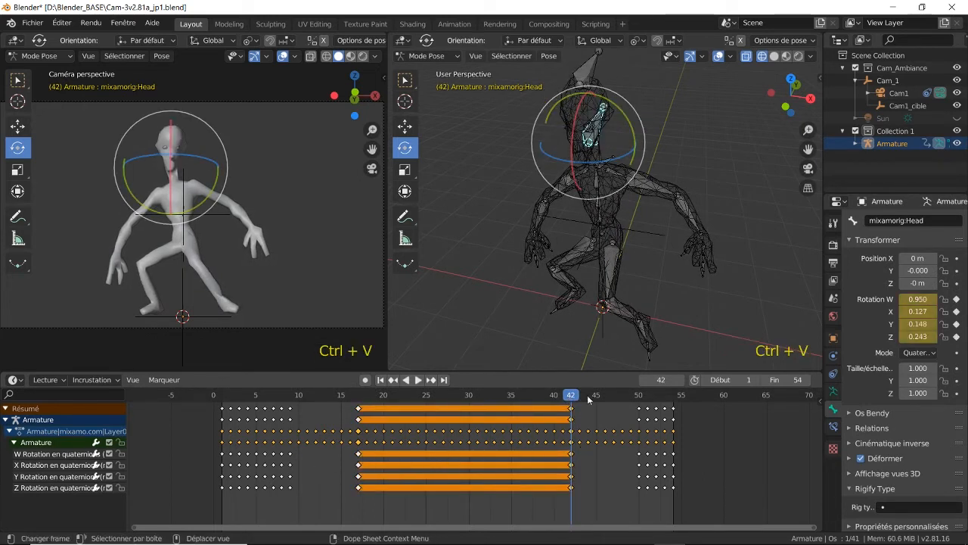
- Scrub through the timeline and repeatedly play the animation from the early frames to check the head turn and its return
left_click_drag(572, 399, 360, 396)
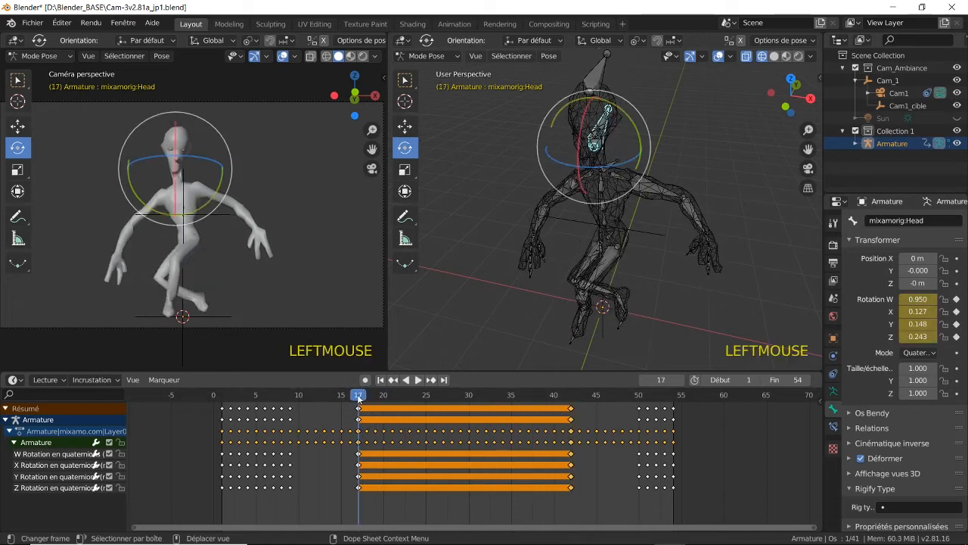
key("space")
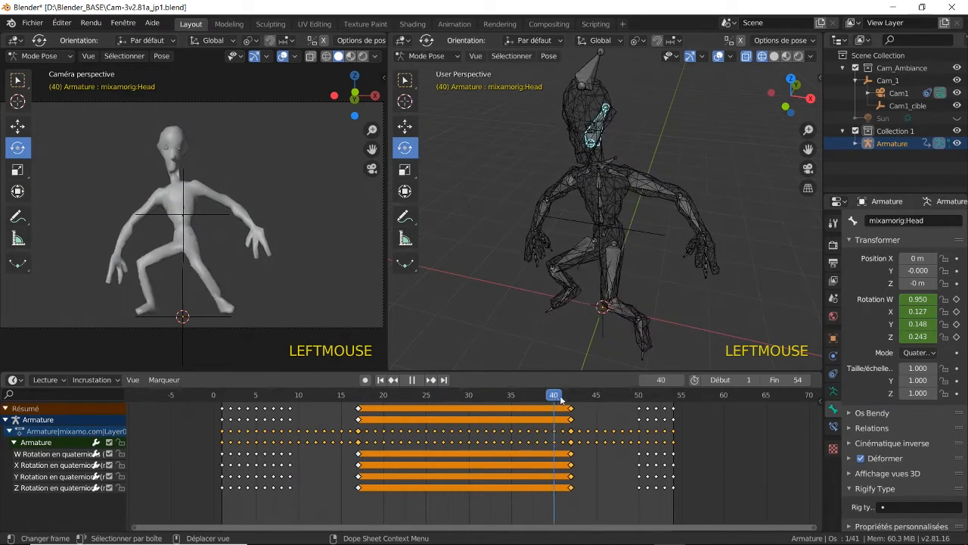
left_click_drag(560, 399, 276, 408)
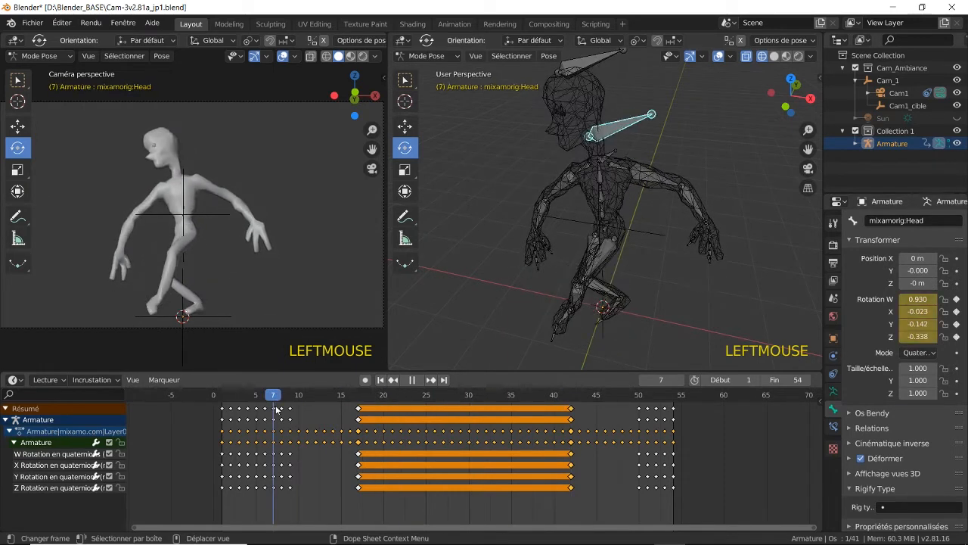
key("space")
key("space")
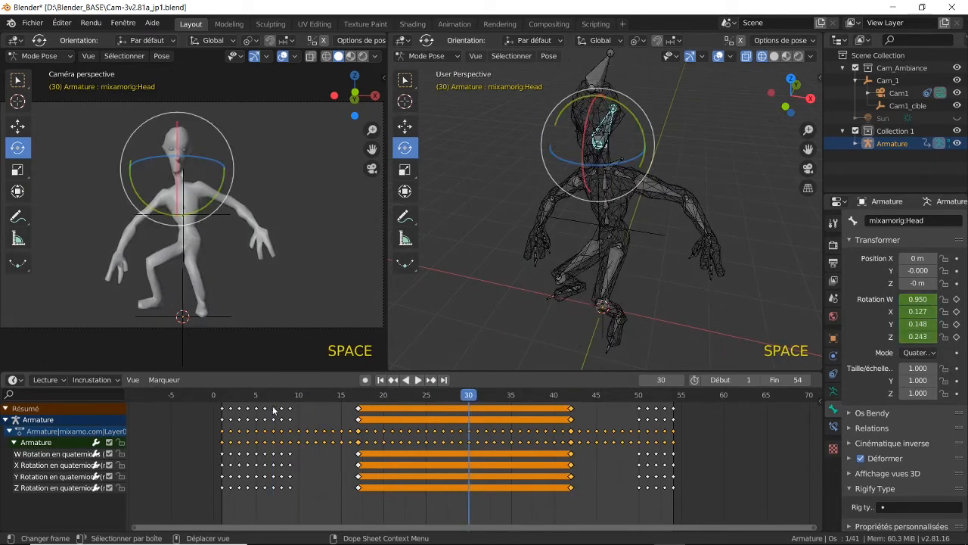
left_click(255, 398)
key("space")
key("space")
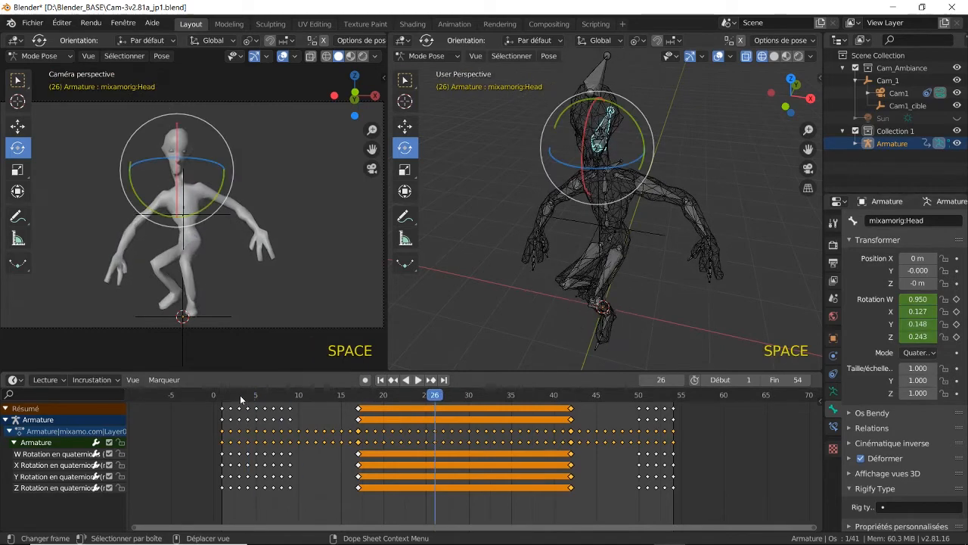
left_click(241, 399)
key("space")
key("space")
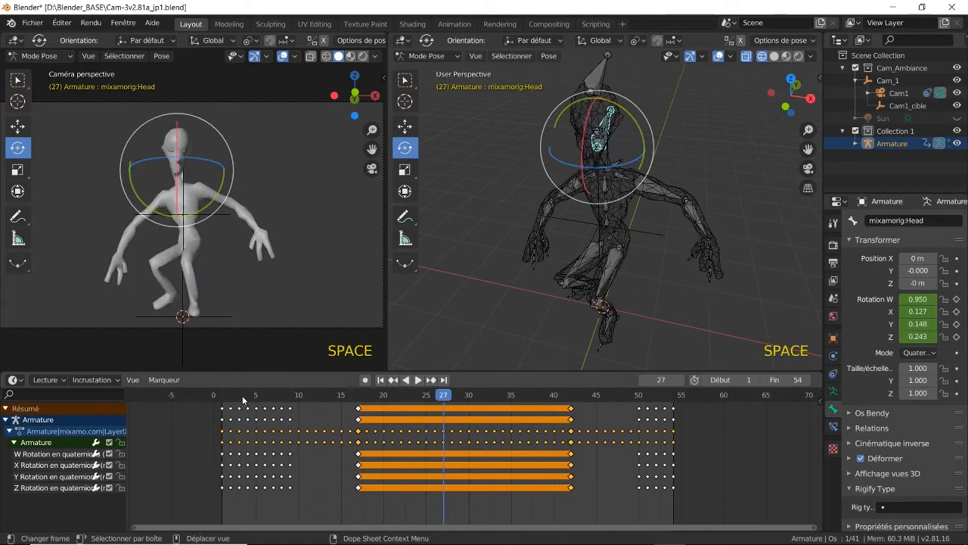
left_click(242, 398)
key("space")
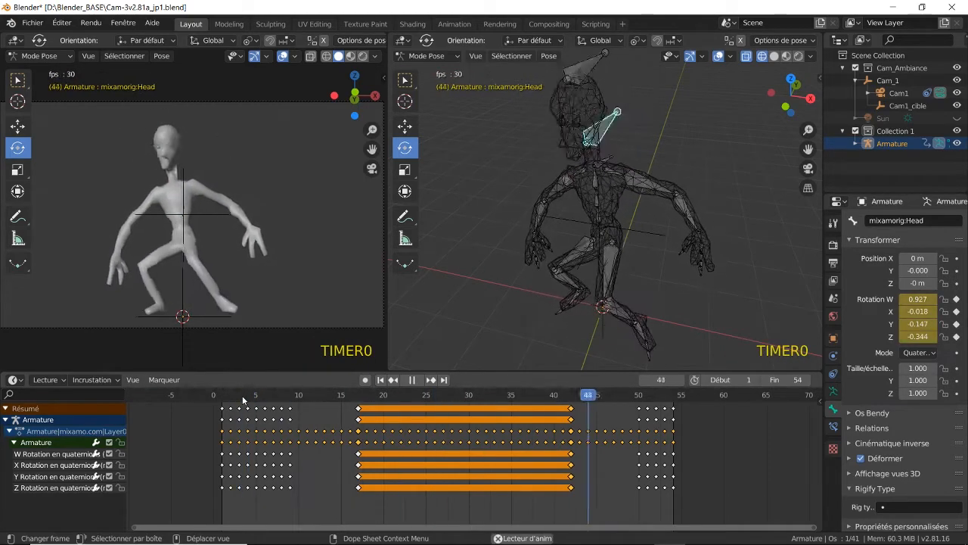
key("space")
left_click_drag(666, 393, 656, 395)
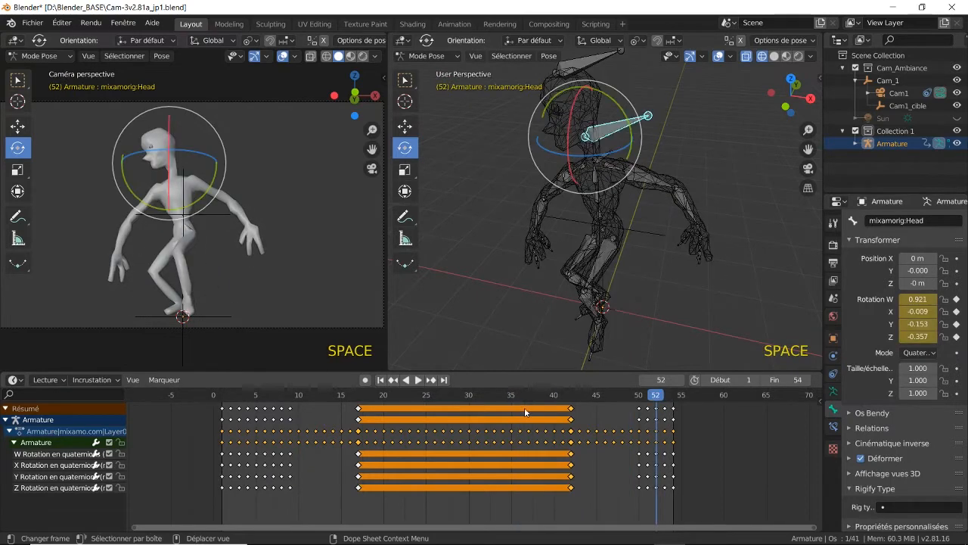
- Move the Head bone's quaternion rotation keyframes from frame 42 to frame 37
key("alt+a")
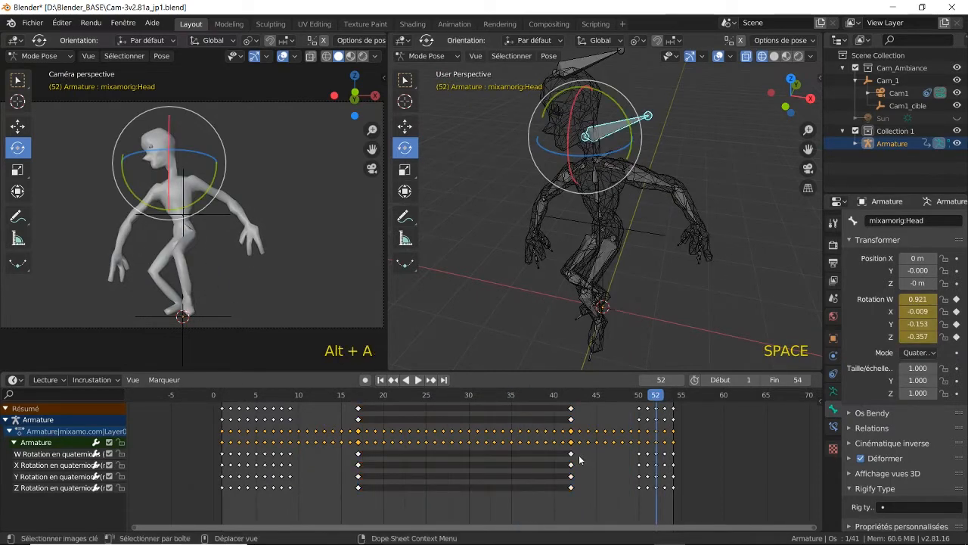
key("b")
left_click_drag(352, 448, 585, 496)
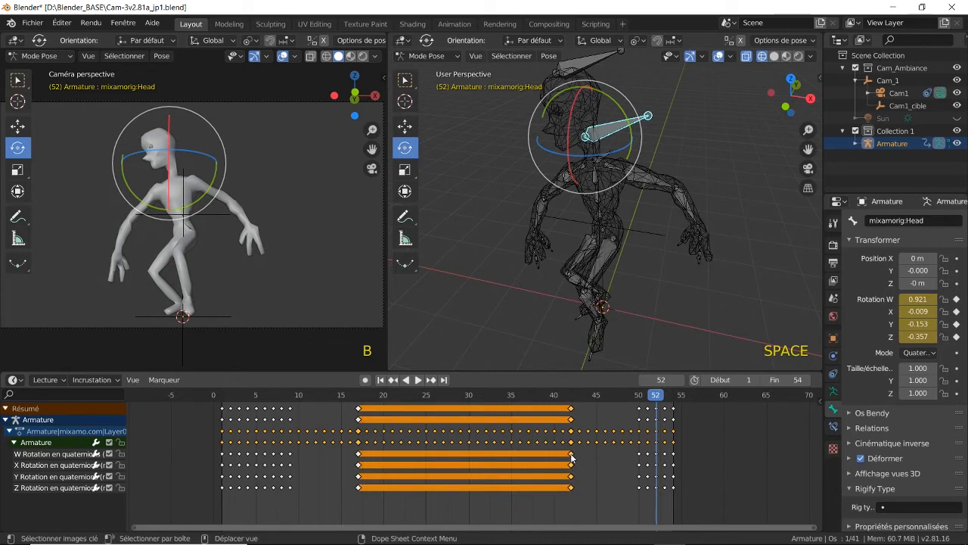
left_click_drag(571, 456, 533, 458)
- Scrub and play the animation to check the timing of the head's return
left_click_drag(650, 398, 481, 402)
key("space")
key("space")
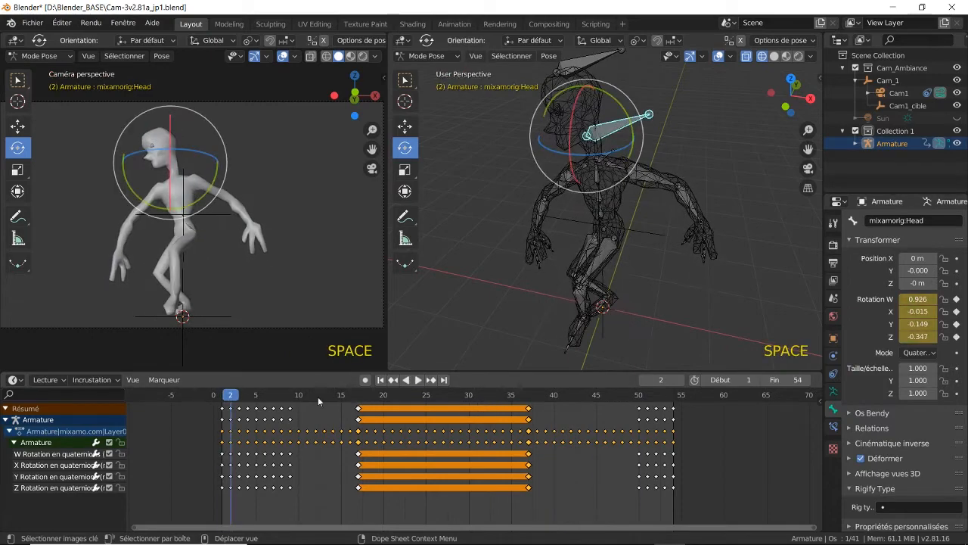
key("space")
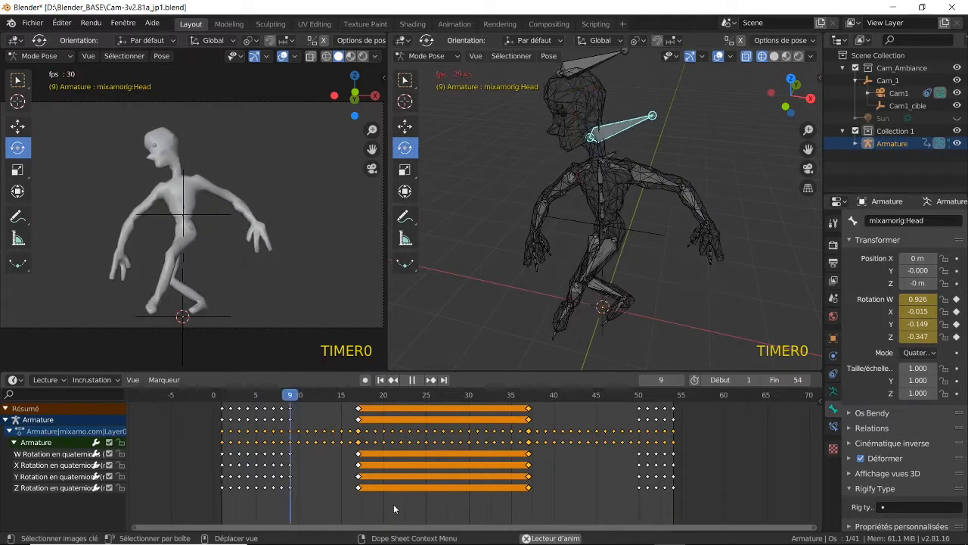
key("space")
- Enlarge the Timeline area, examine the keyframes of the arm bones ending with LeftForeArm, and play the animation
left_click(656, 181)
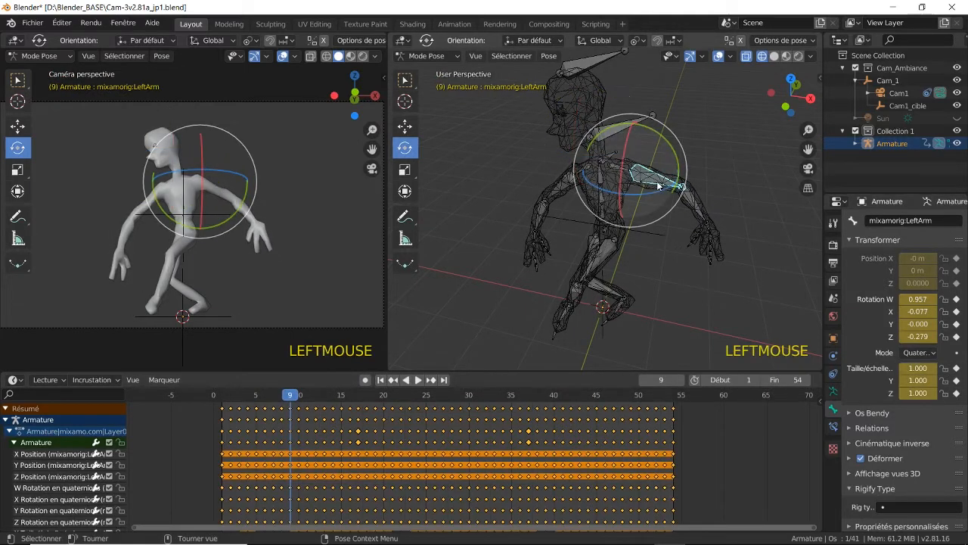
left_click_drag(581, 370, 584, 320)
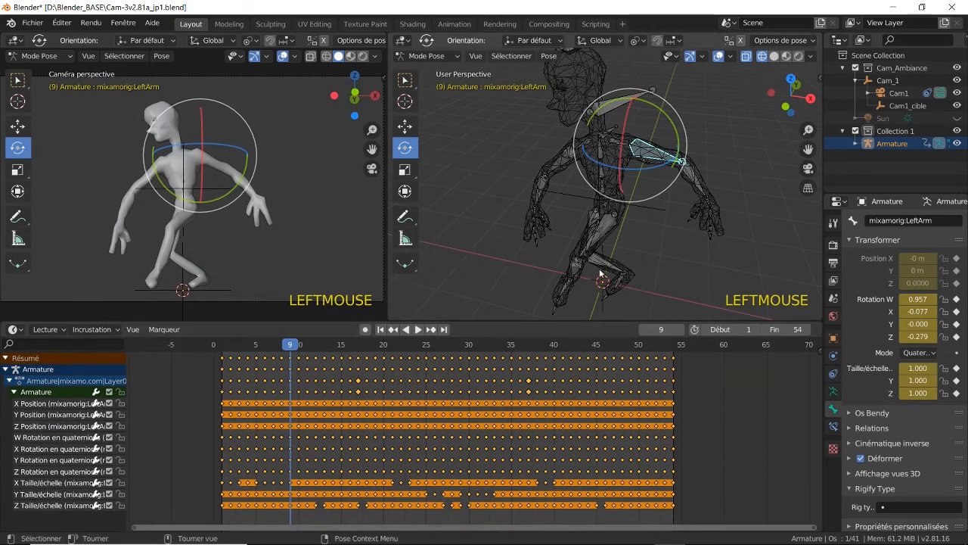
left_click(566, 161)
left_click(695, 181)
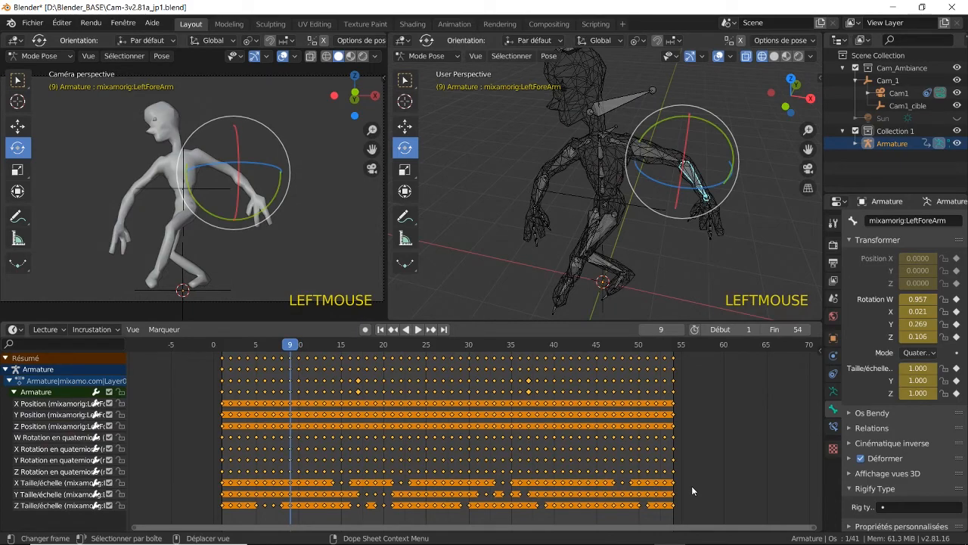
key("space")
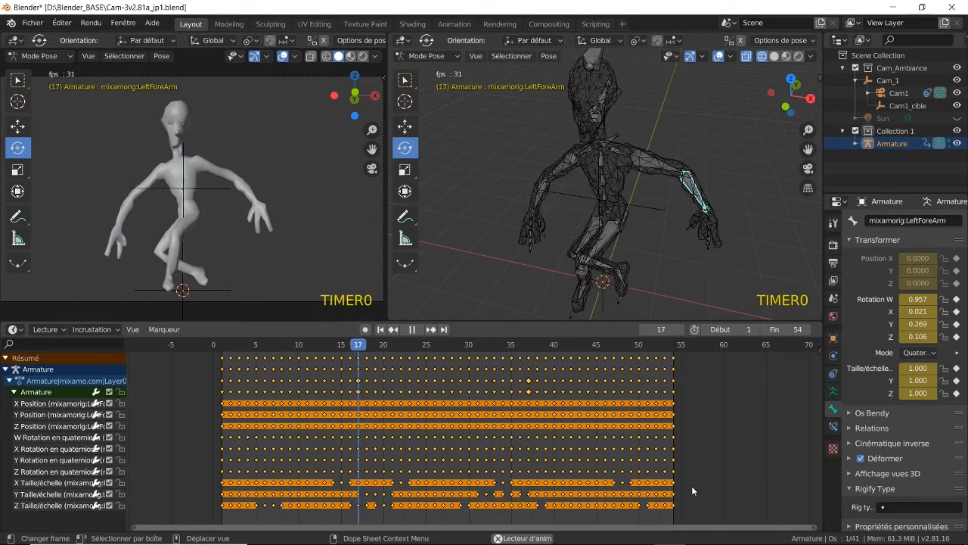